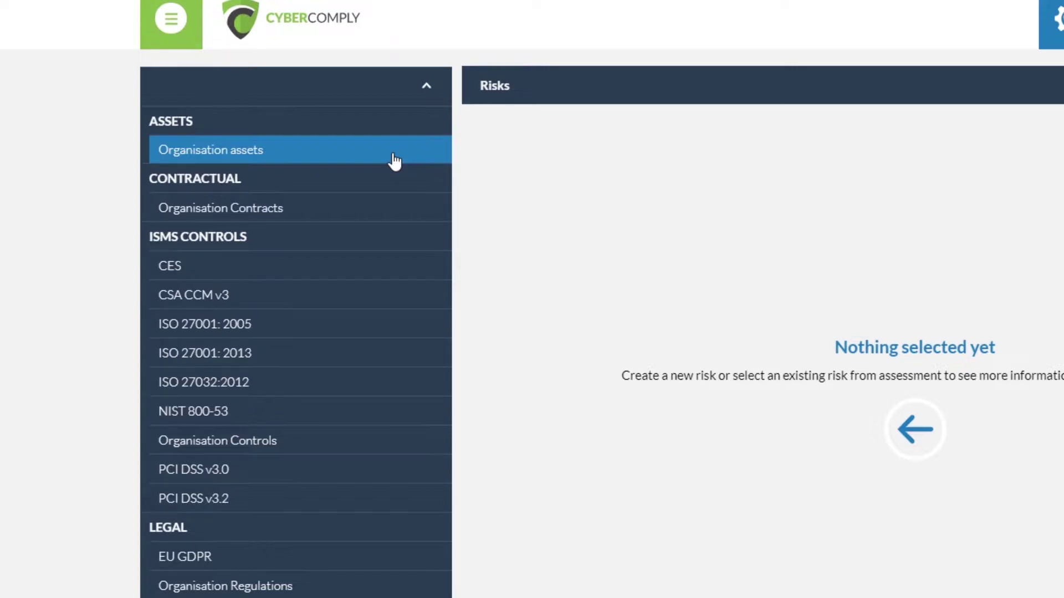
- Start a new asset in Organisation assets with the type Laptop and the reference "Sales Laptop"
click(394, 162)
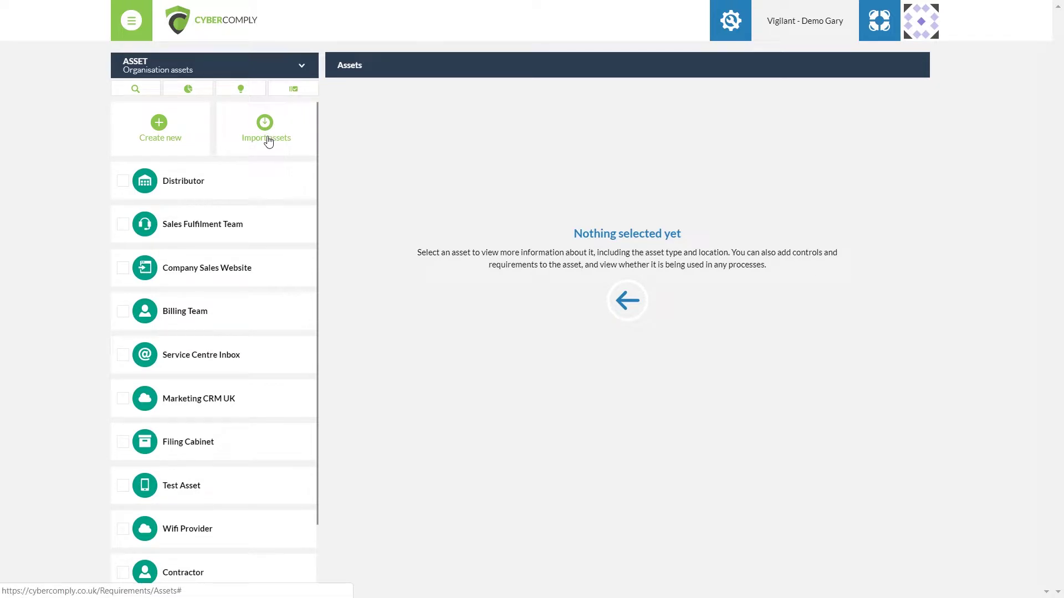
click(168, 131)
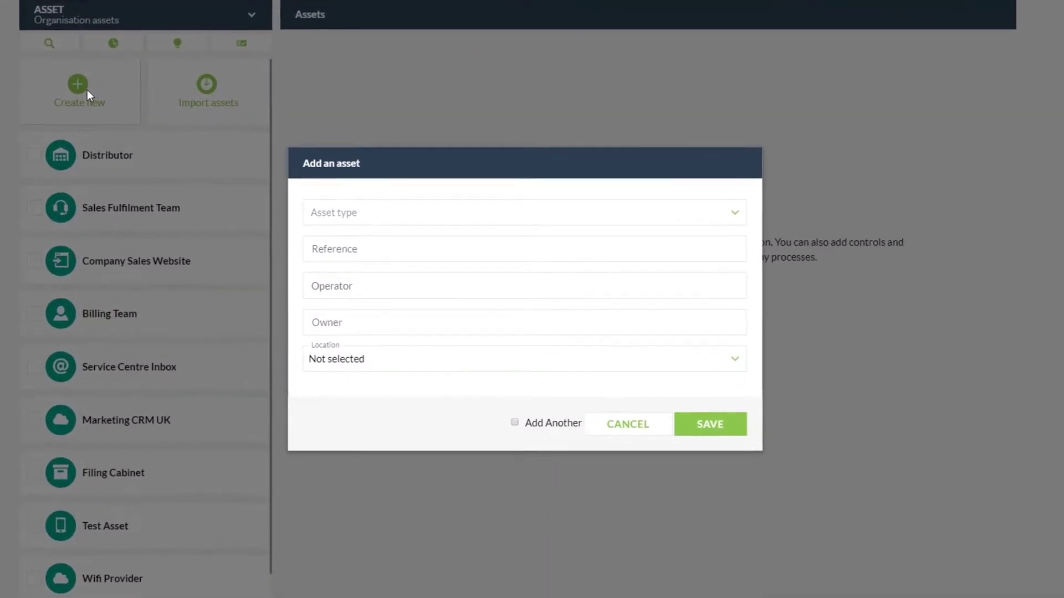
click(355, 213)
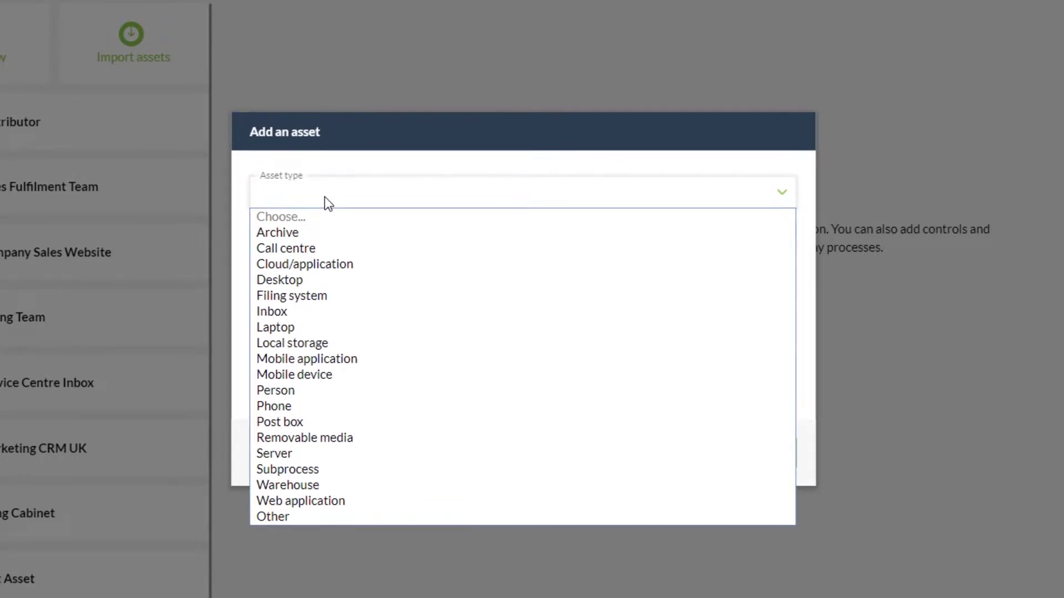
click(347, 333)
click(358, 240)
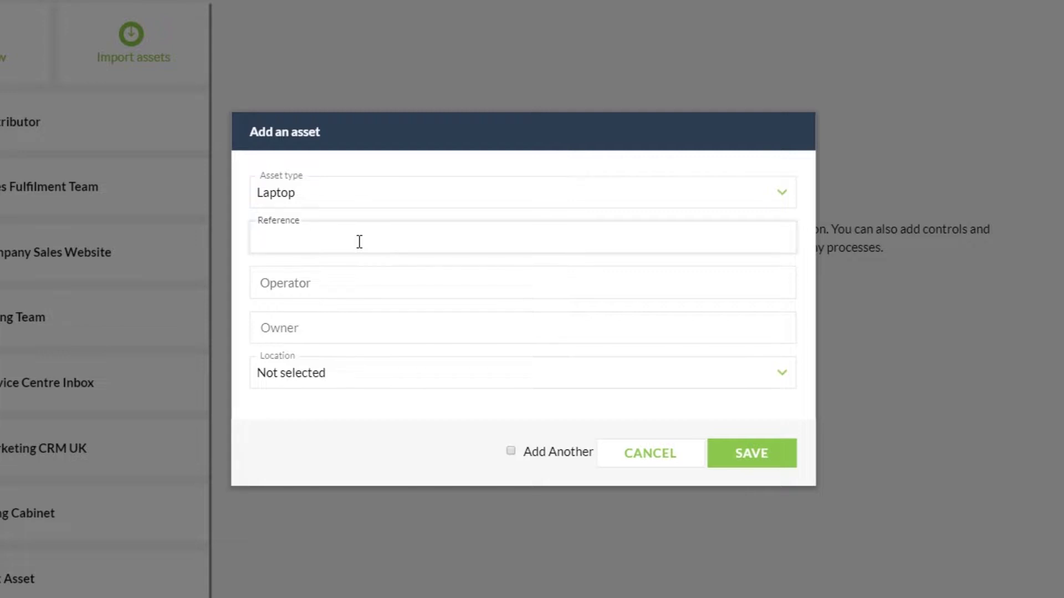
text(Sales Laptop)
- Set the asset's operator to the Vigilant demo organisation, owner to CIO and location to United Kingdom (EEA), and save it
click(351, 282)
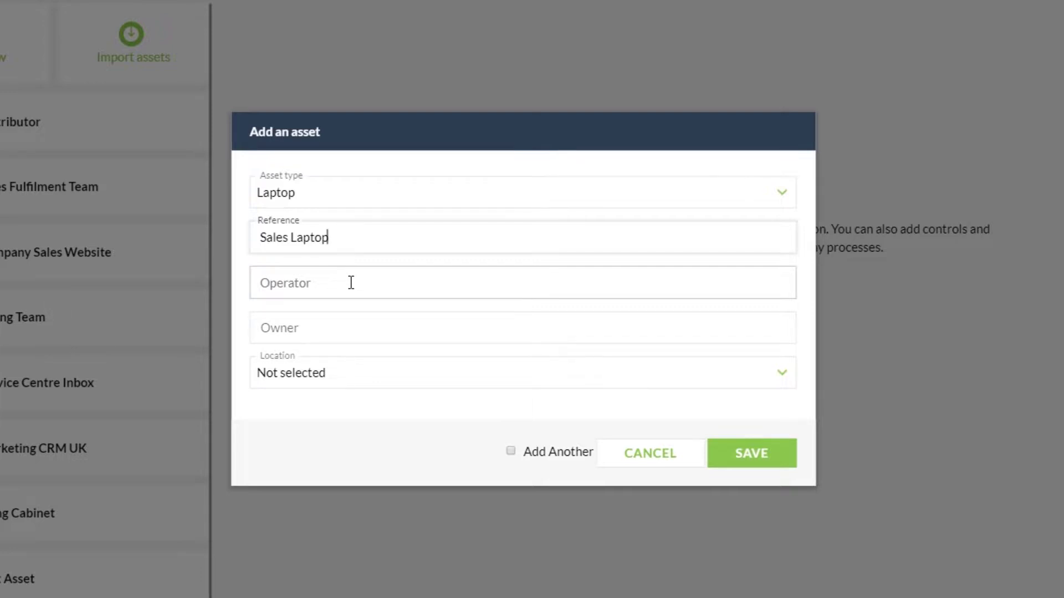
click(351, 282)
text(Vigila)
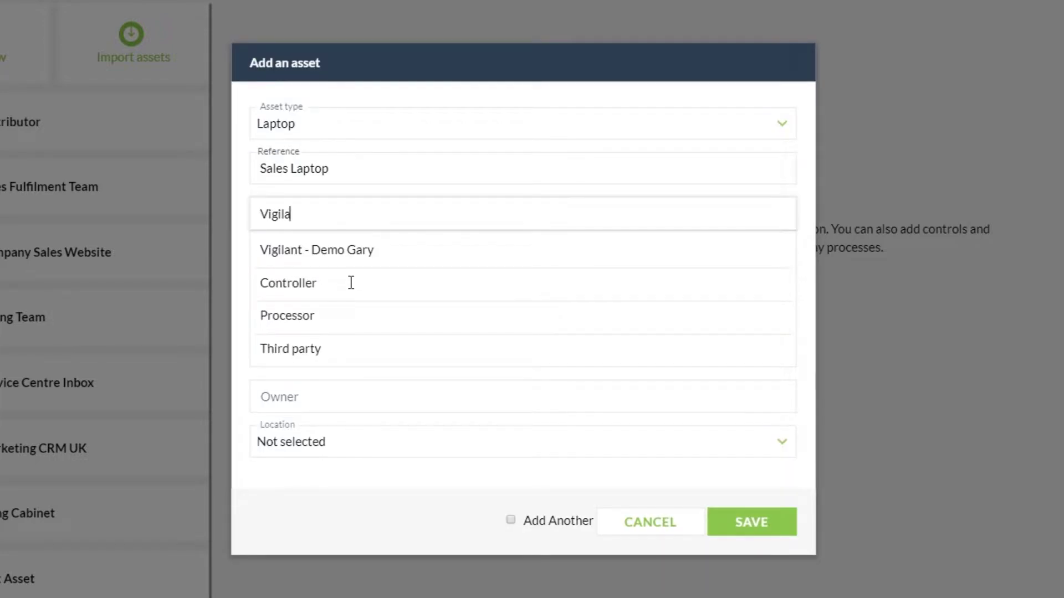
click(373, 301)
click(375, 333)
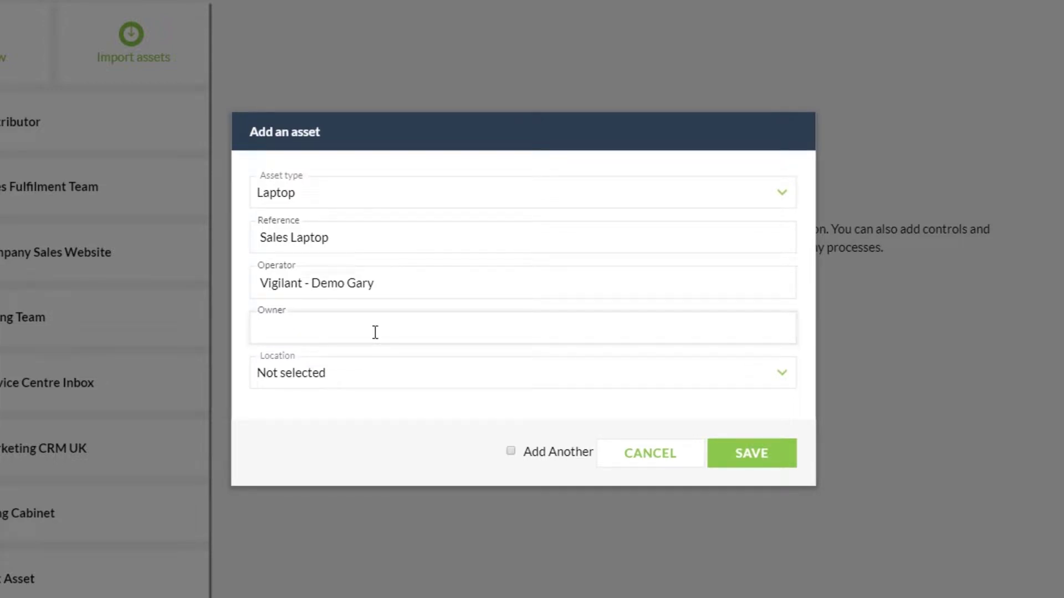
text(CIO)
click(374, 381)
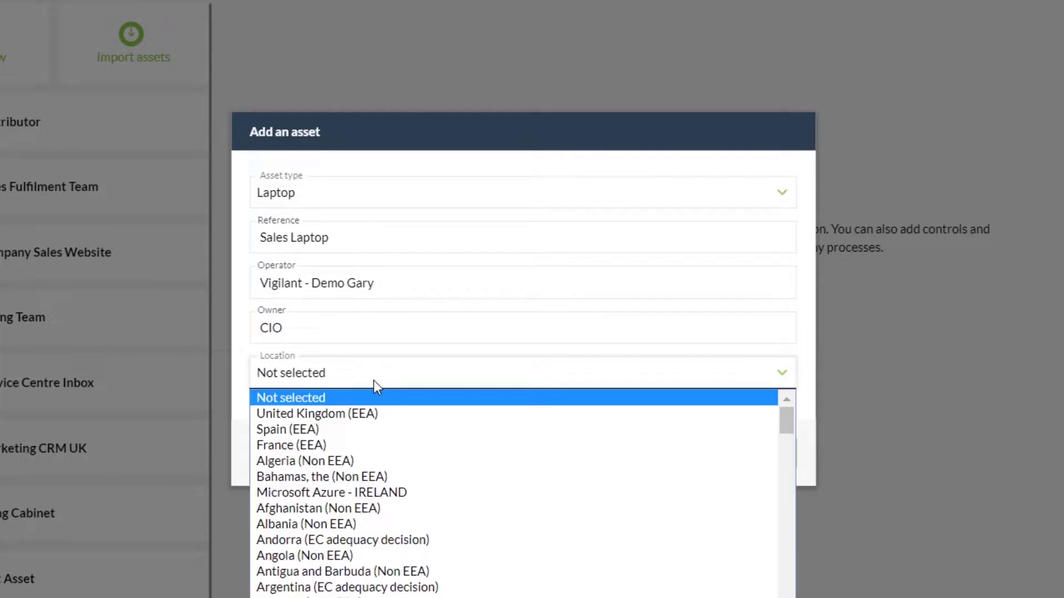
click(378, 414)
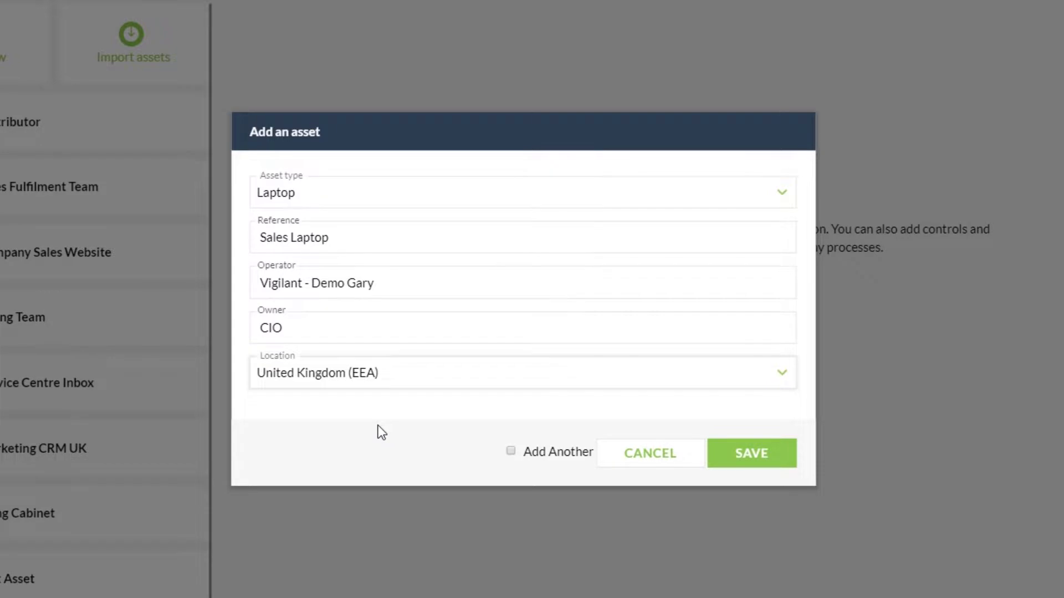
click(742, 455)
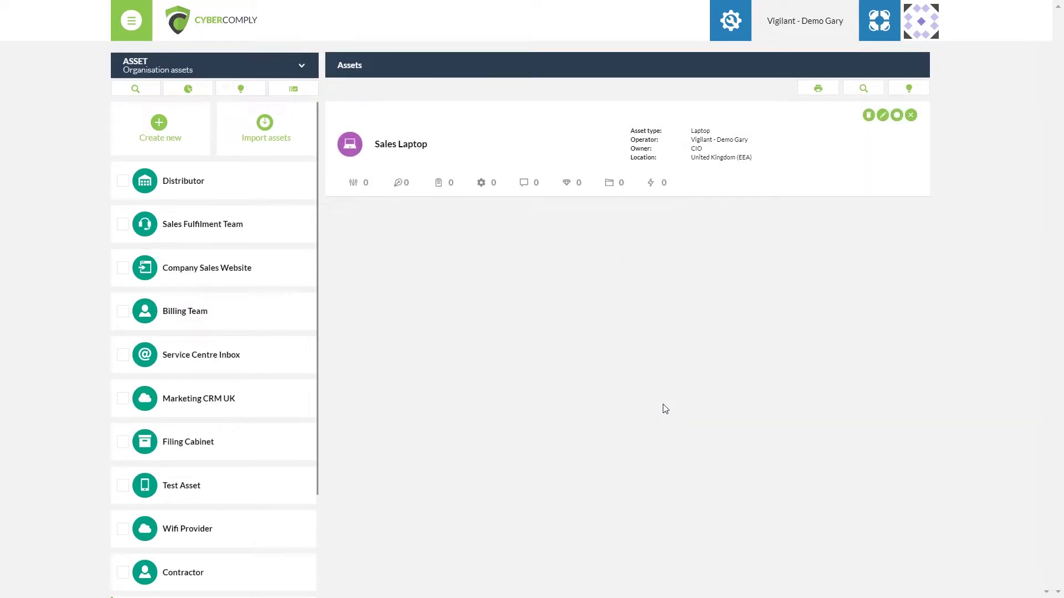
- Review the Sales Laptop asset's related controls, legal requirements, tasks, processes, messages, assets, records and risks
click(358, 183)
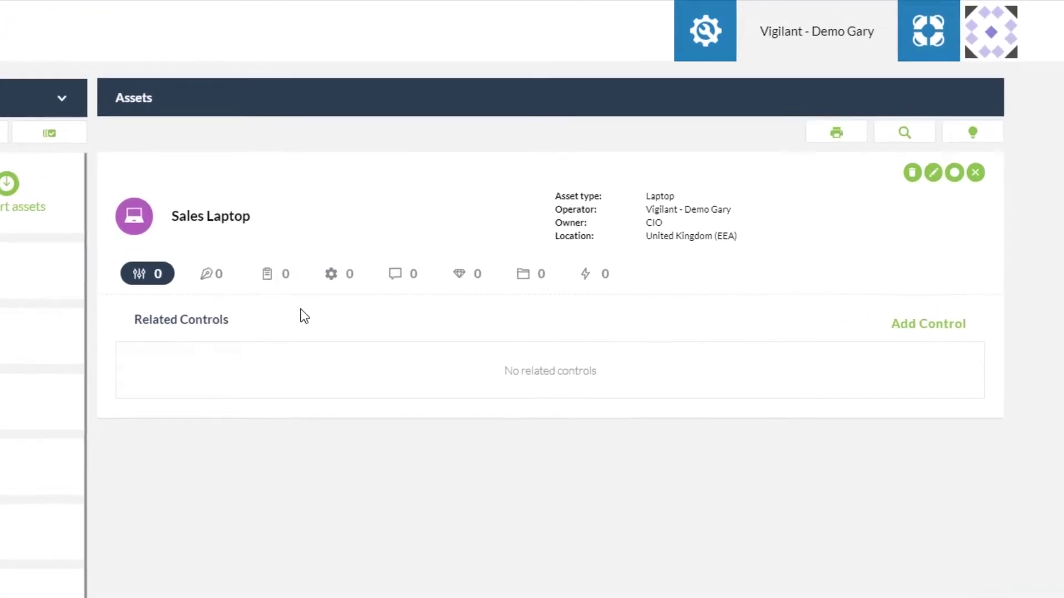
click(226, 279)
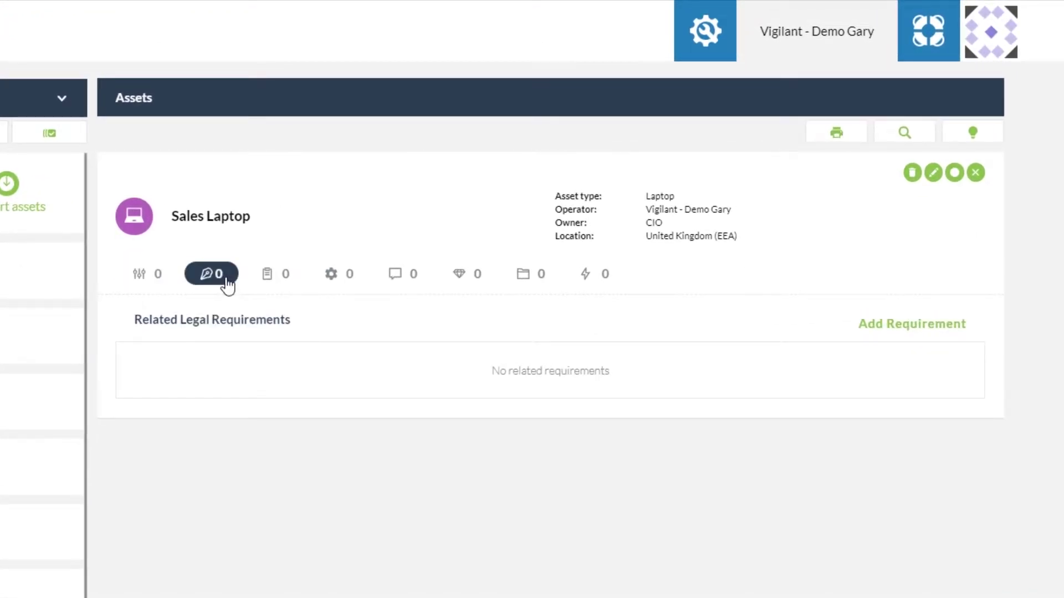
click(282, 277)
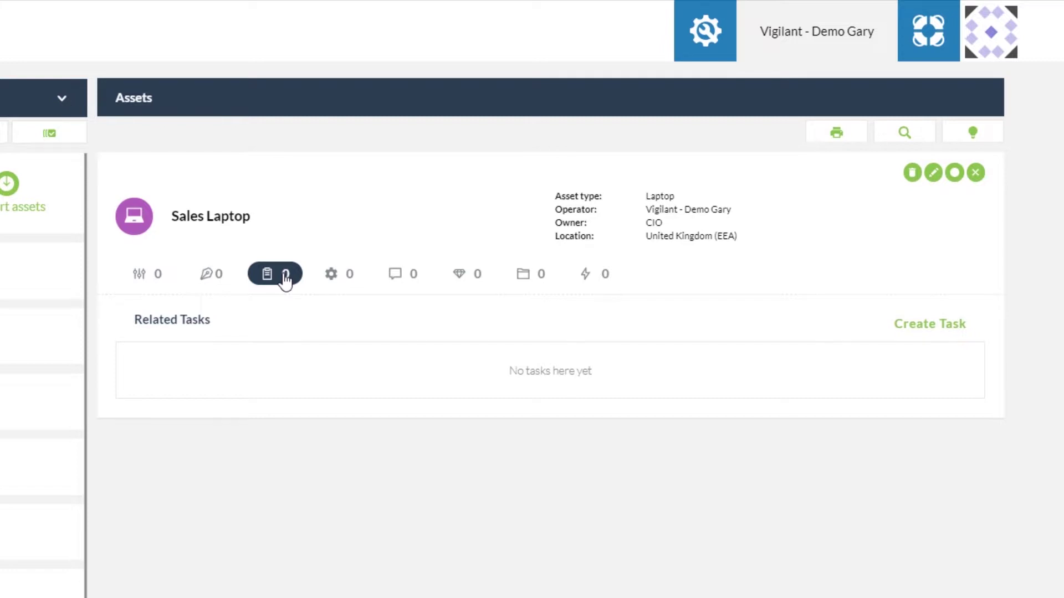
click(338, 276)
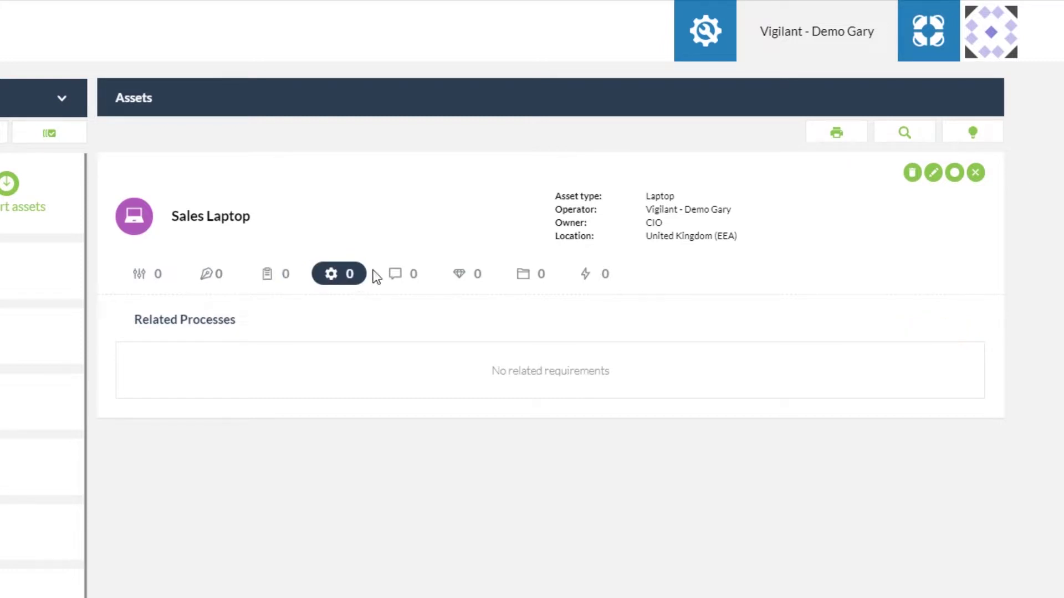
click(397, 271)
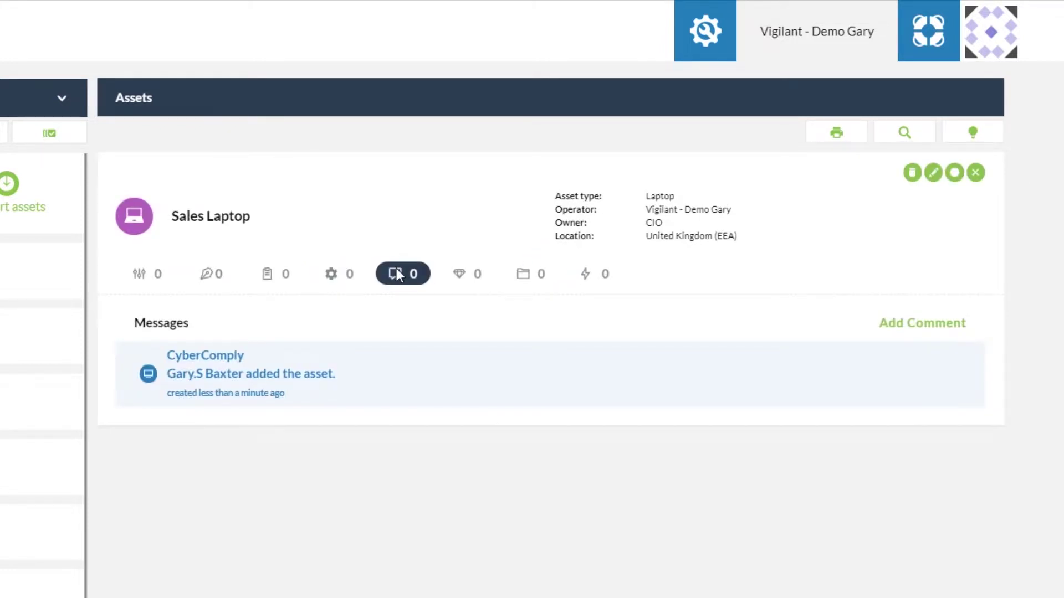
click(462, 280)
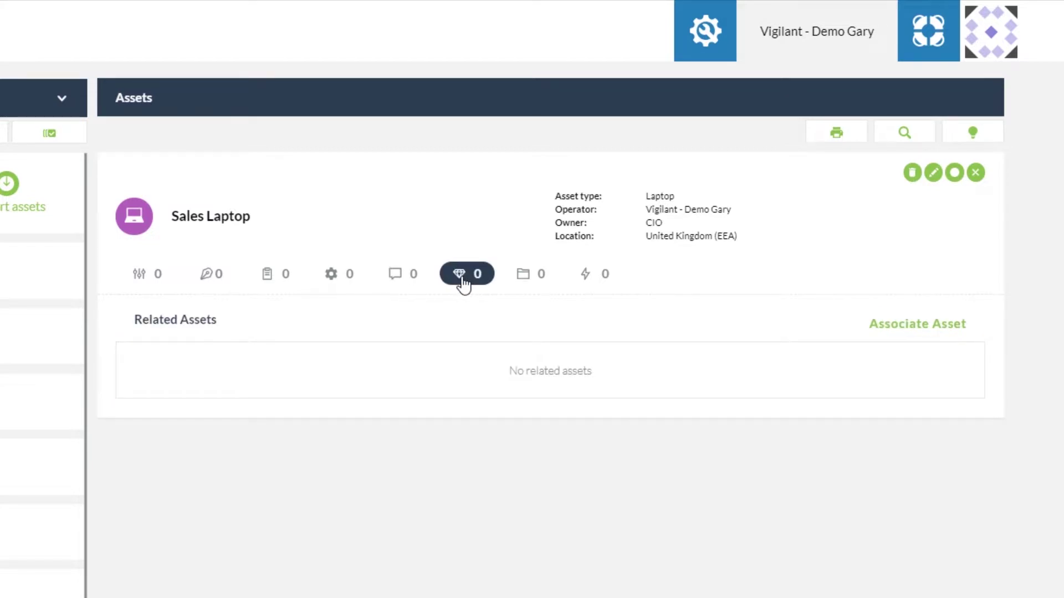
click(538, 277)
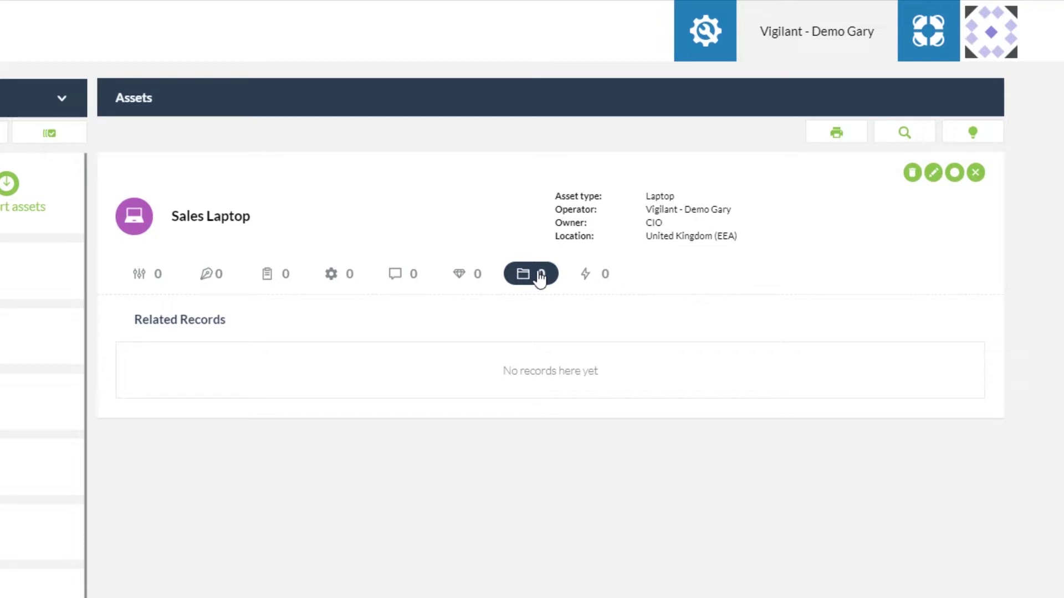
click(600, 282)
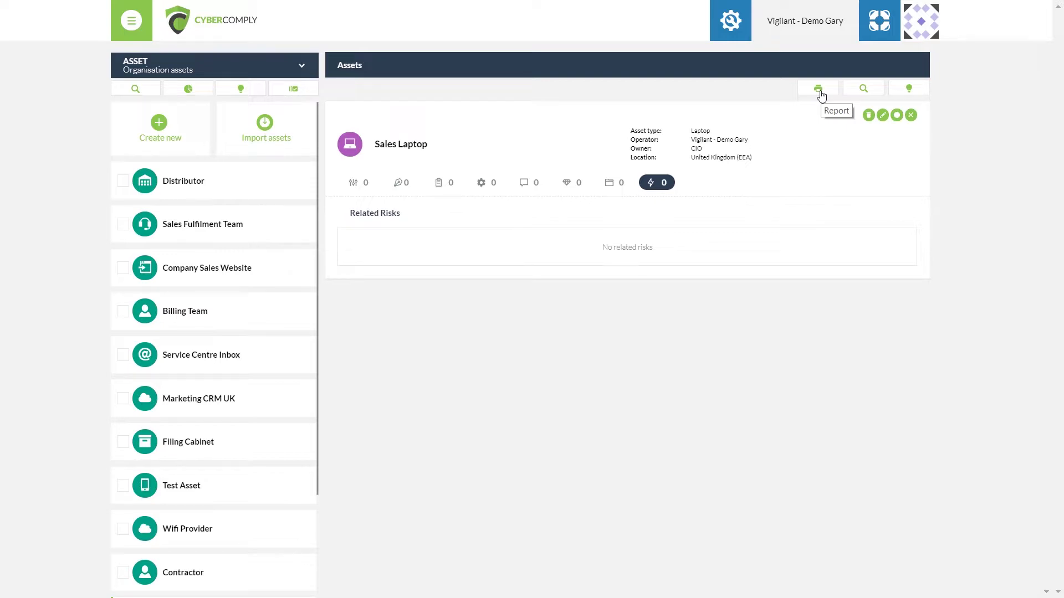
- Start a new ISO 27001 risk assessment named "Vigilant"
click(274, 74)
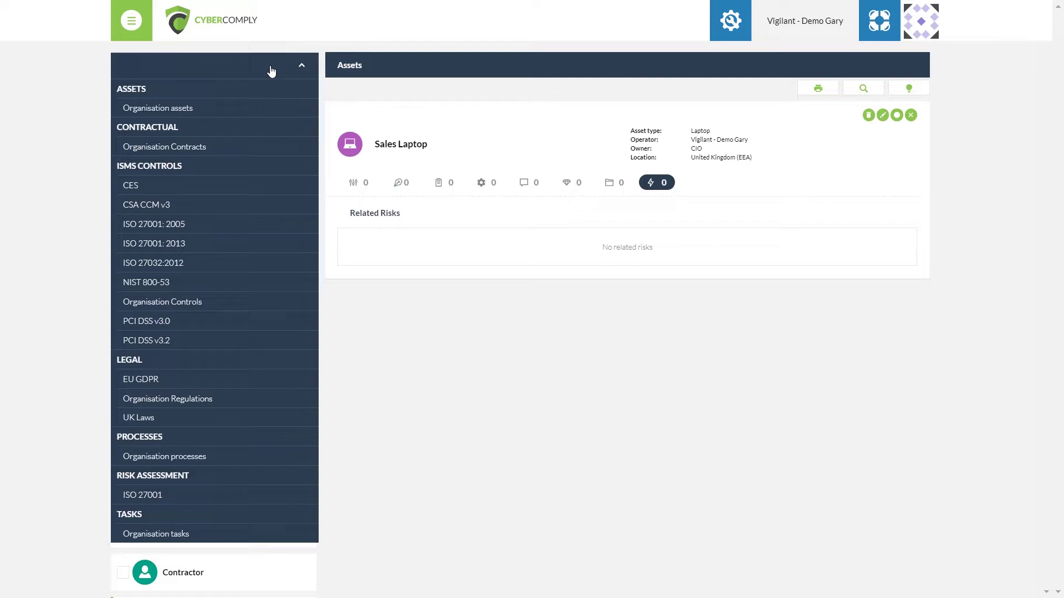
click(233, 494)
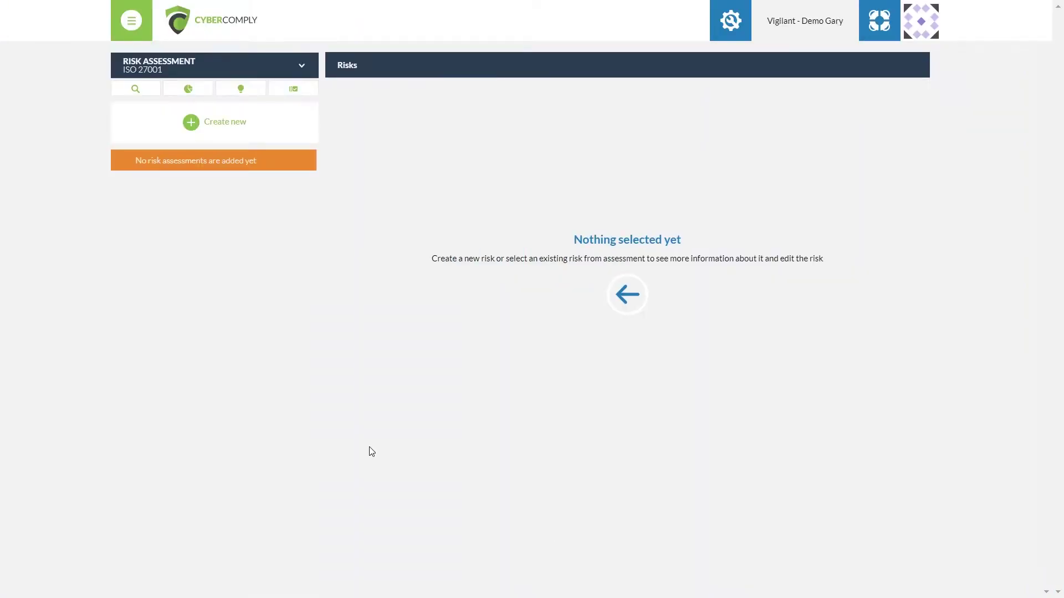
click(208, 131)
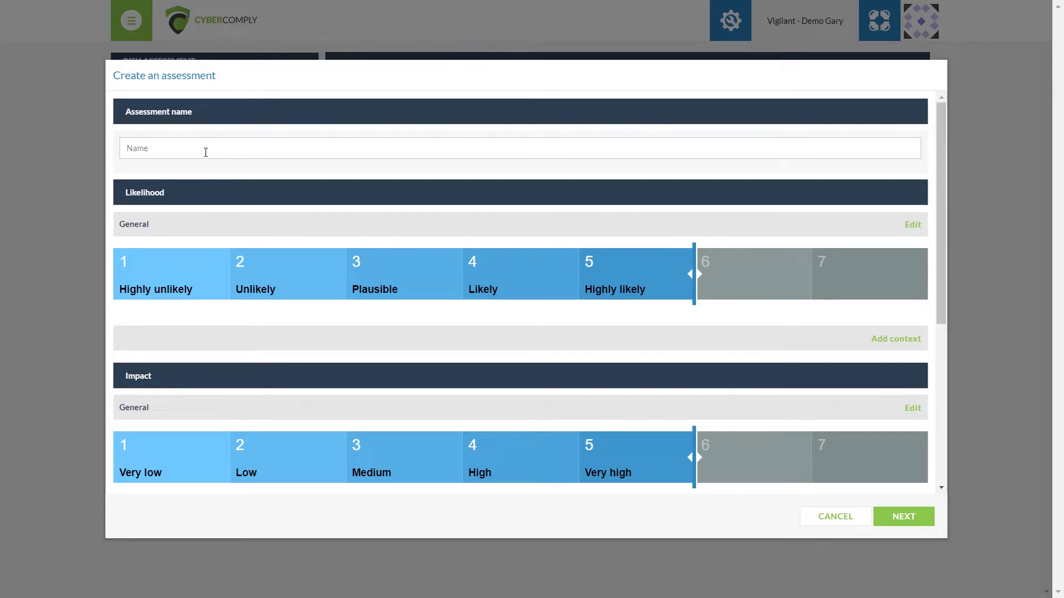
click(206, 152)
text(Vigilant)
- Reduce the general Likelihood and Impact scales of the assessment to four levels each
click(690, 276)
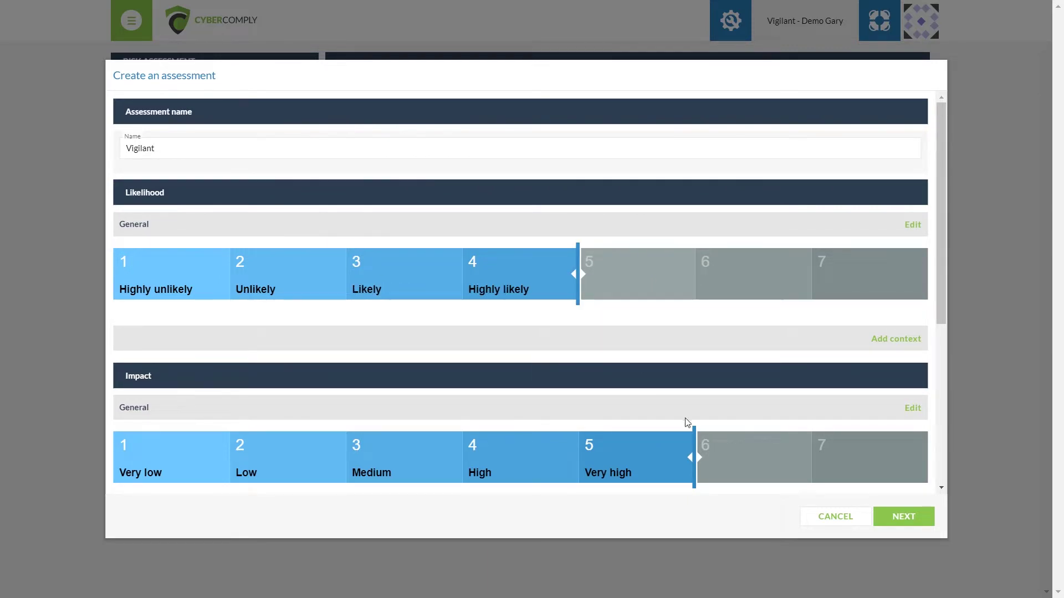
click(692, 459)
scroll(730, 359, down, 5)
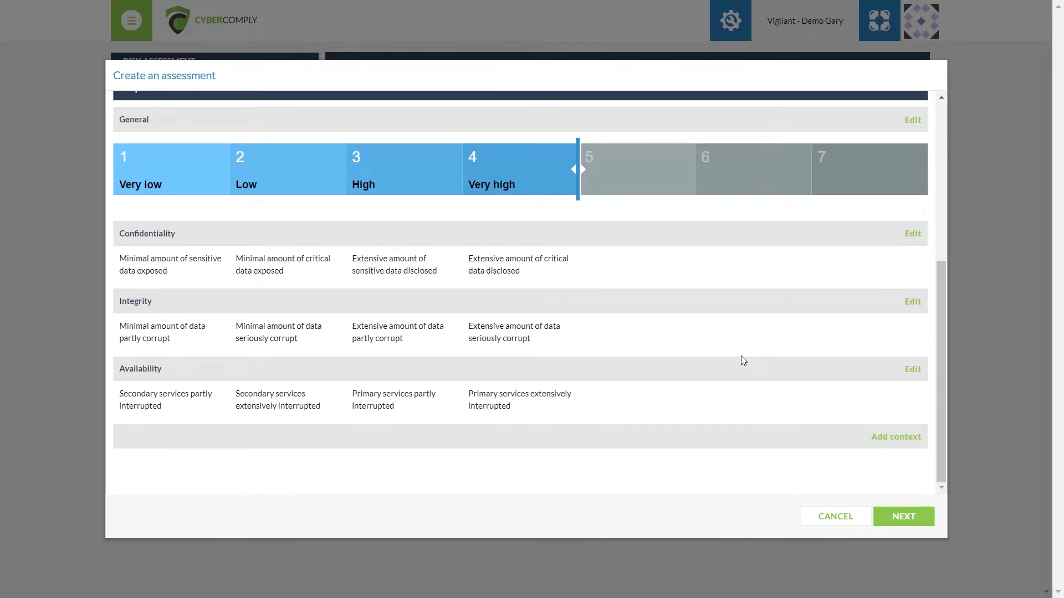
scroll(720, 352, up, 1)
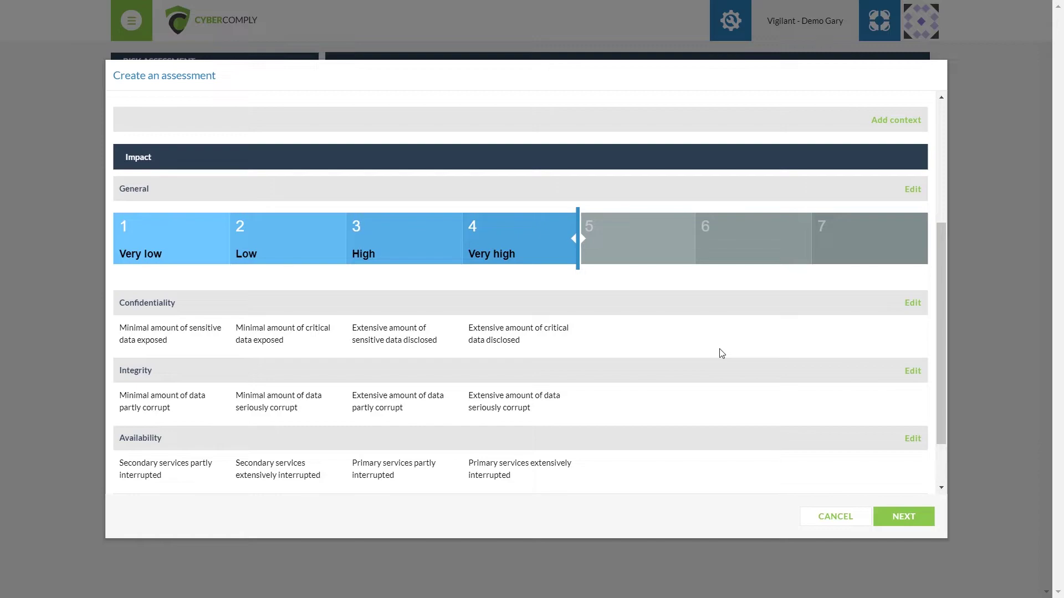
scroll(722, 354, down, 1)
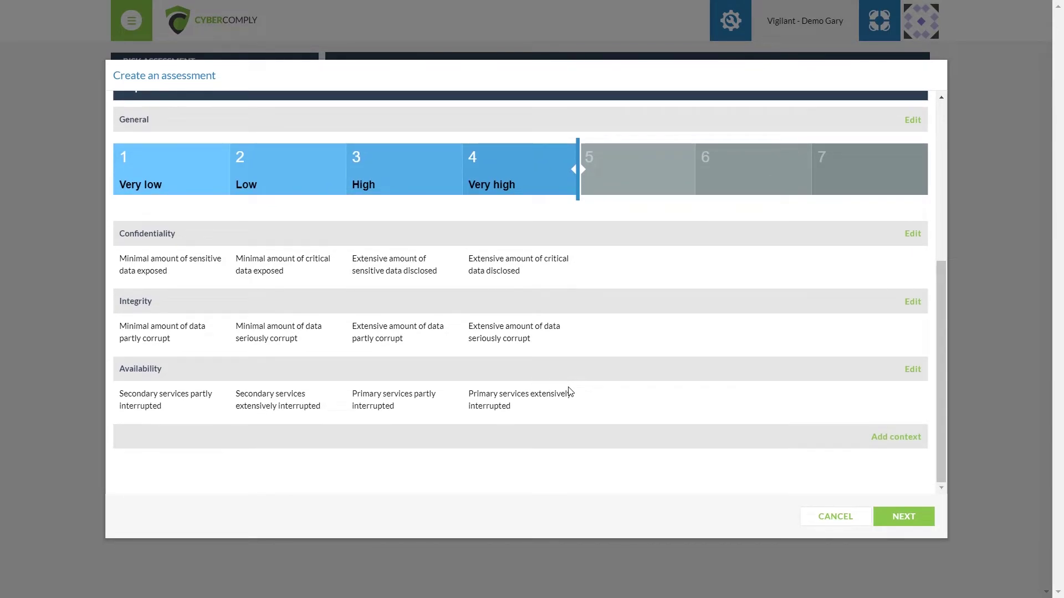
click(894, 442)
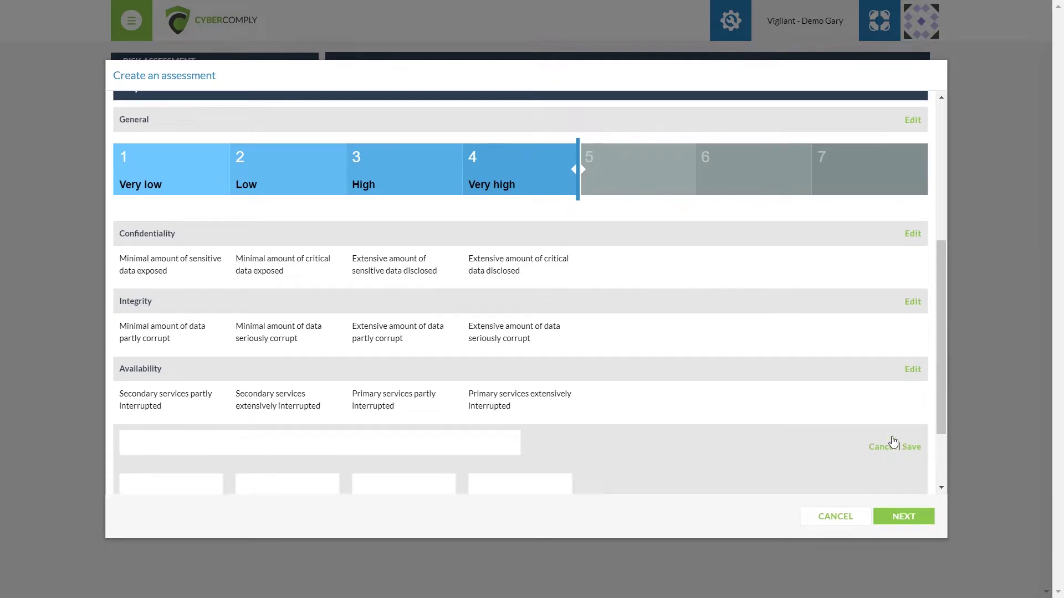
click(367, 440)
text(Finiacel)
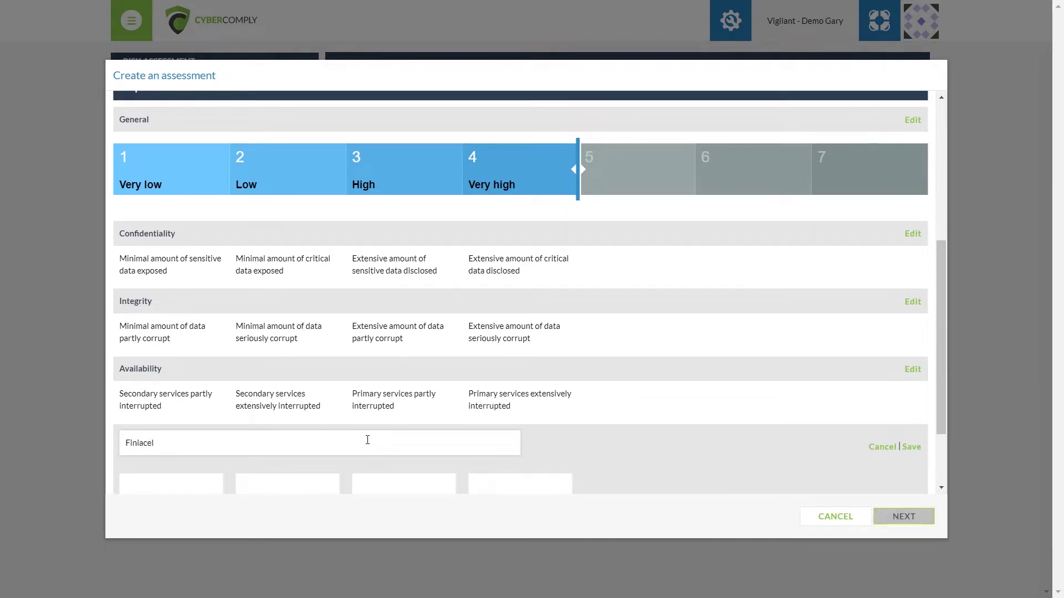
key(BackSpace)
key(BackSpace)
key(BackSpace)
key(BackSpace)
text(ancial)
scroll(394, 428, down, 1)
click(189, 425)
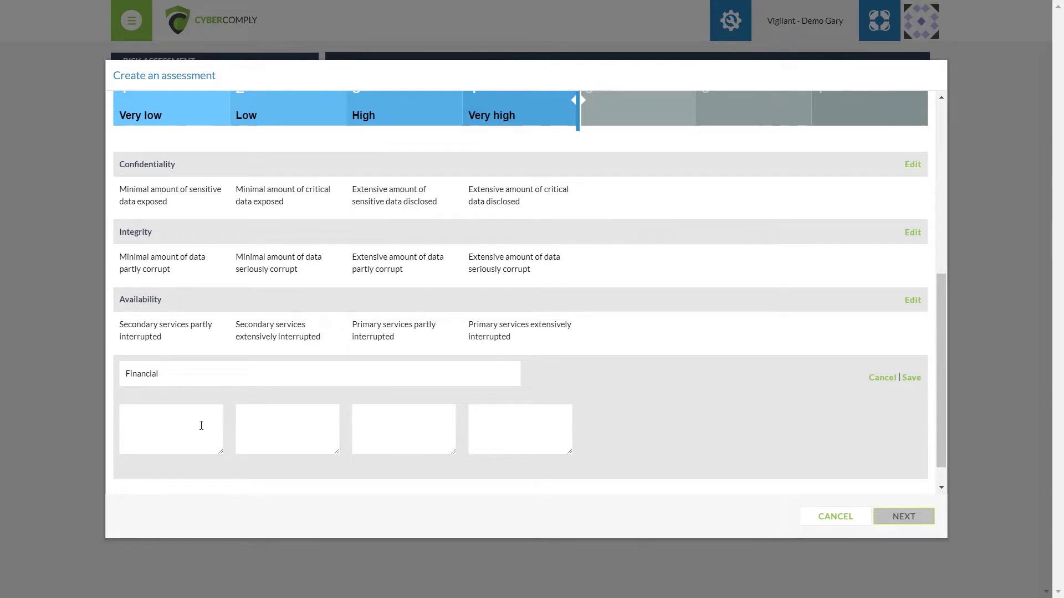
click(885, 379)
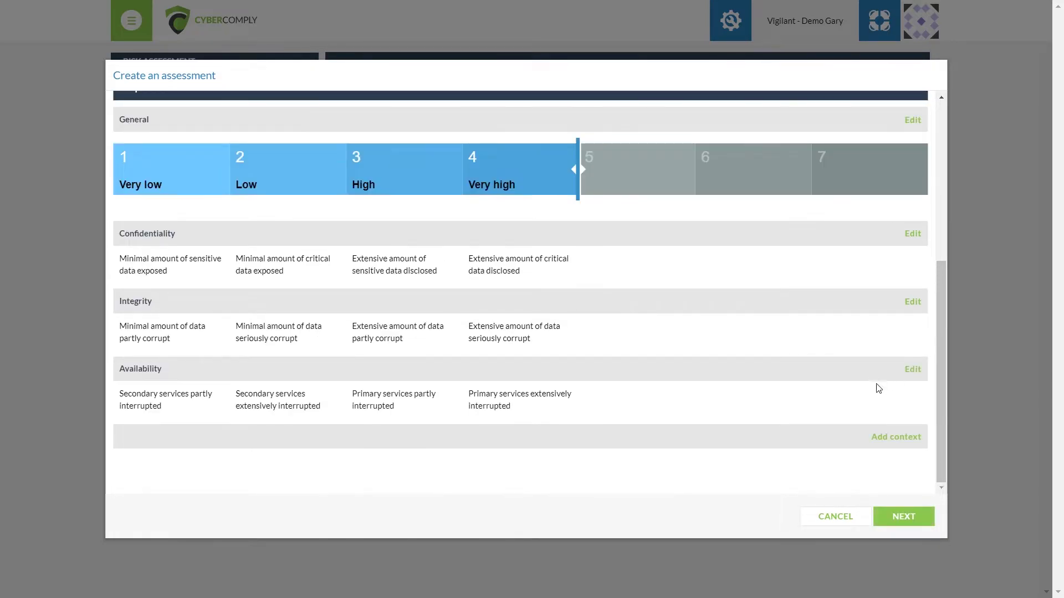
- Mark the scores impact 3 / likelihood 1 and impact 1 / likelihood 3 as Broadly acceptable, and save the assessment
click(904, 516)
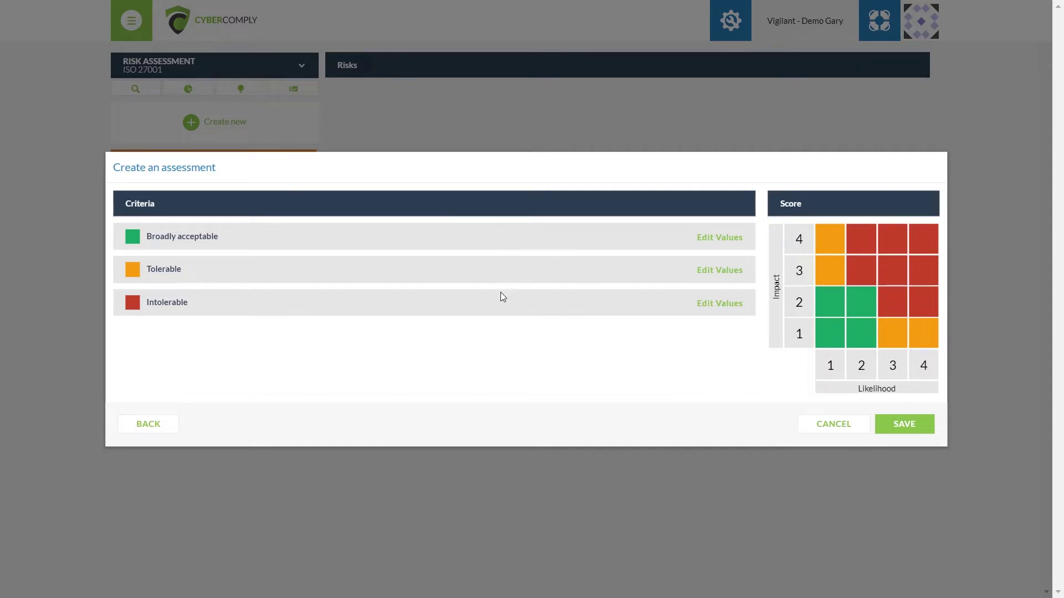
click(718, 242)
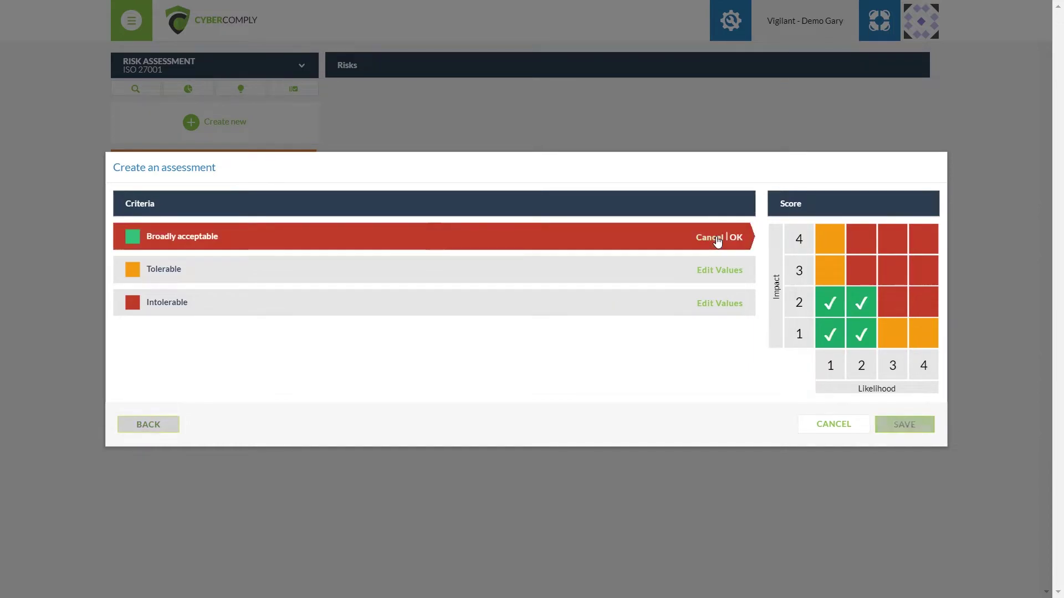
click(825, 277)
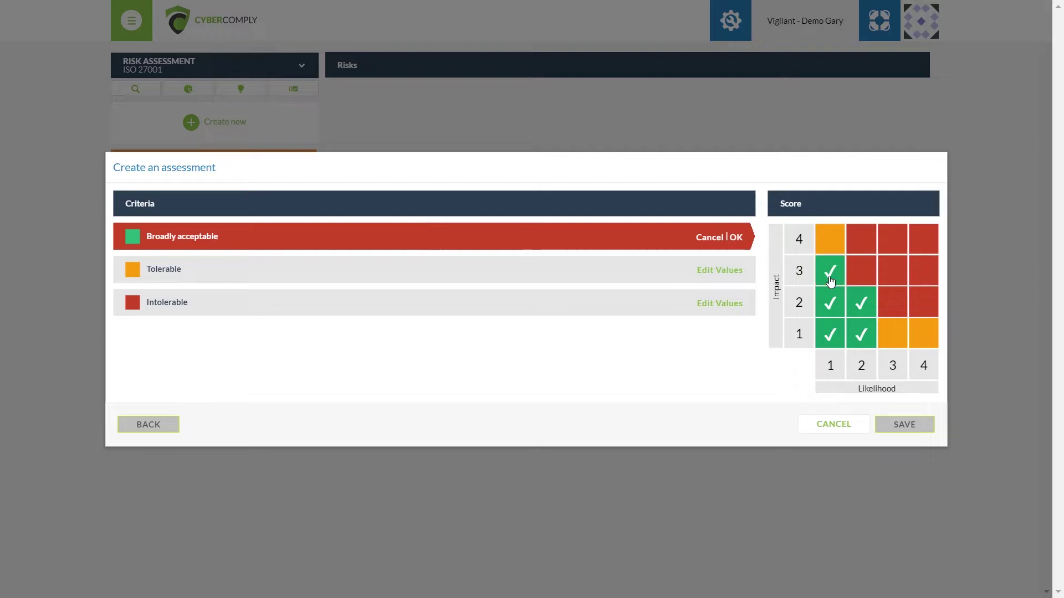
click(895, 338)
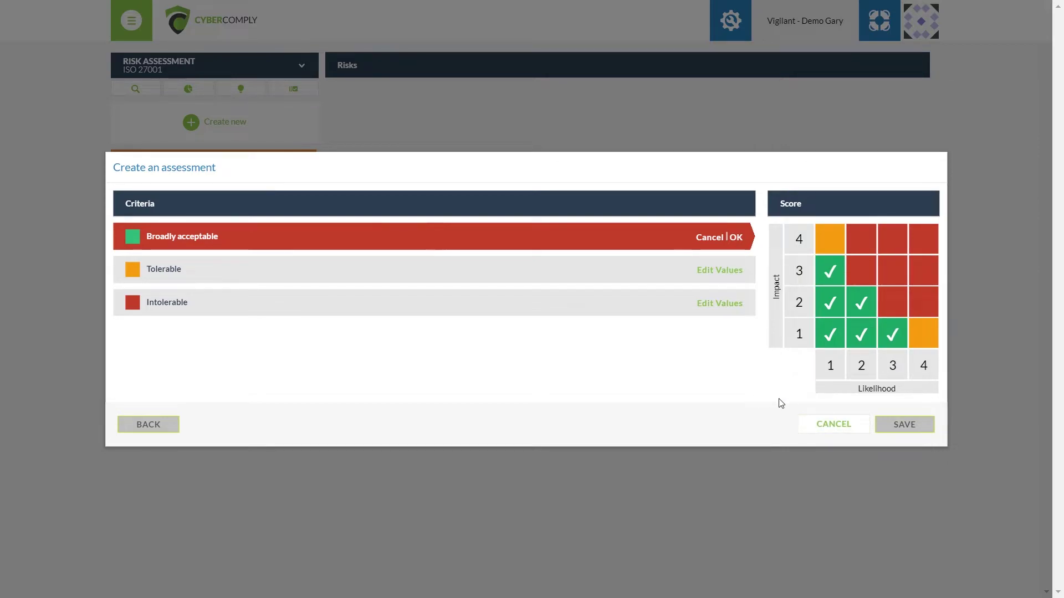
click(737, 238)
click(901, 425)
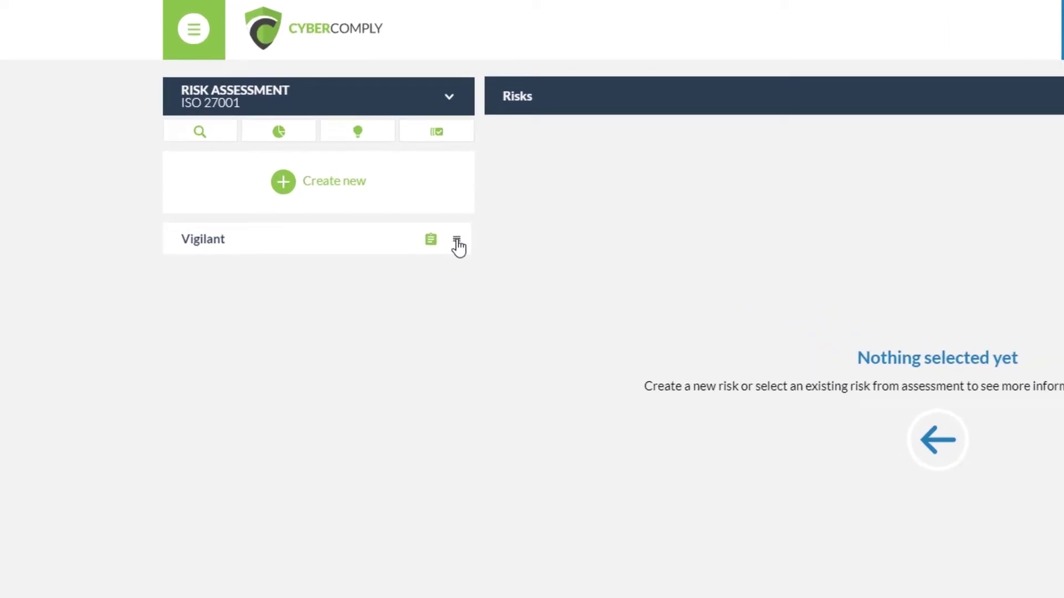
- Add a risk to the Vigilant assessment with Sales Laptop as its asset
click(457, 242)
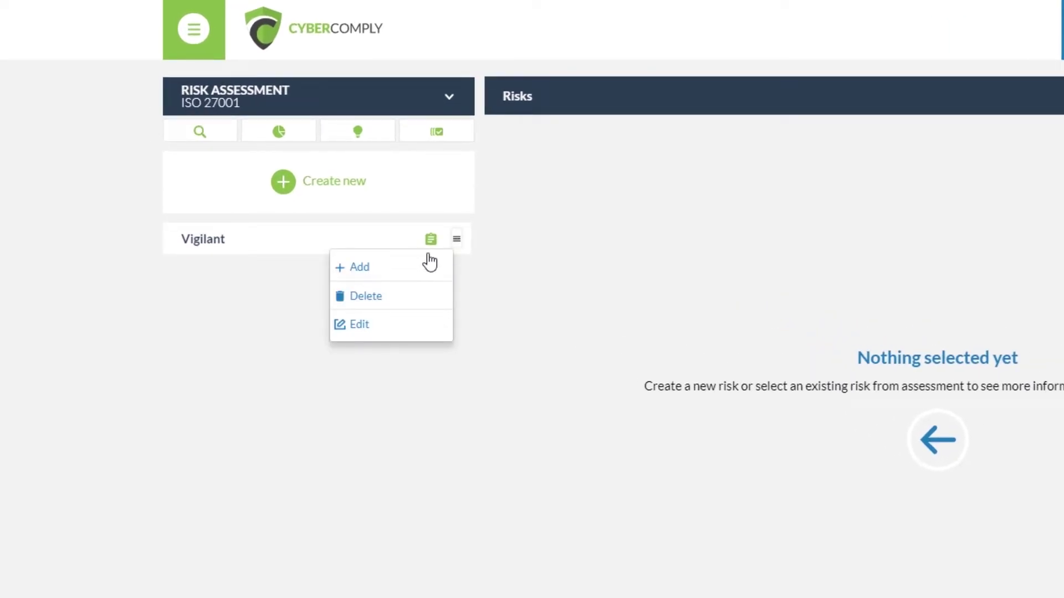
click(413, 272)
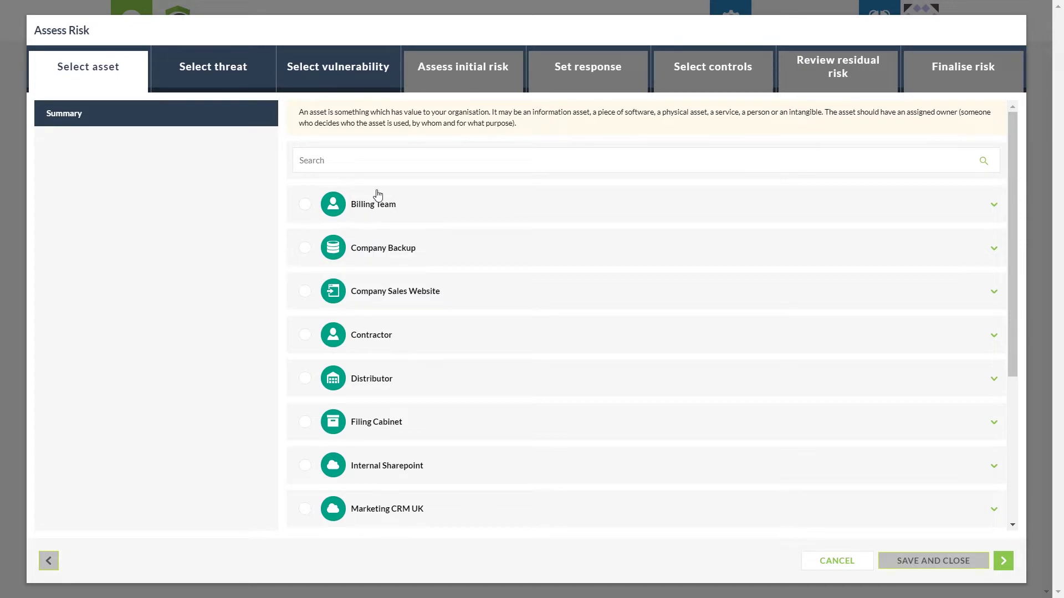
click(382, 159)
text(Sales)
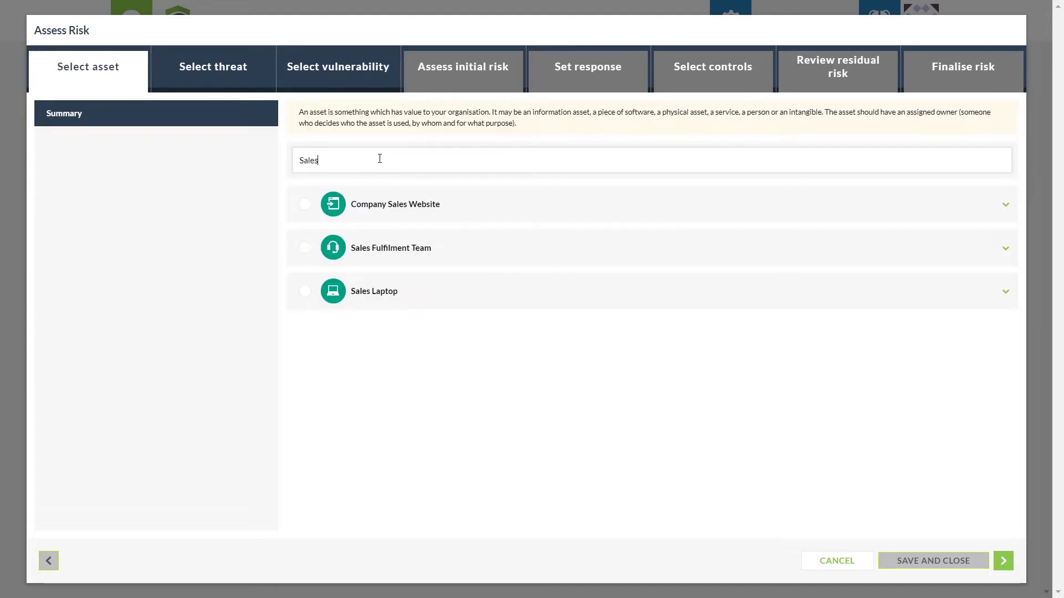
click(305, 291)
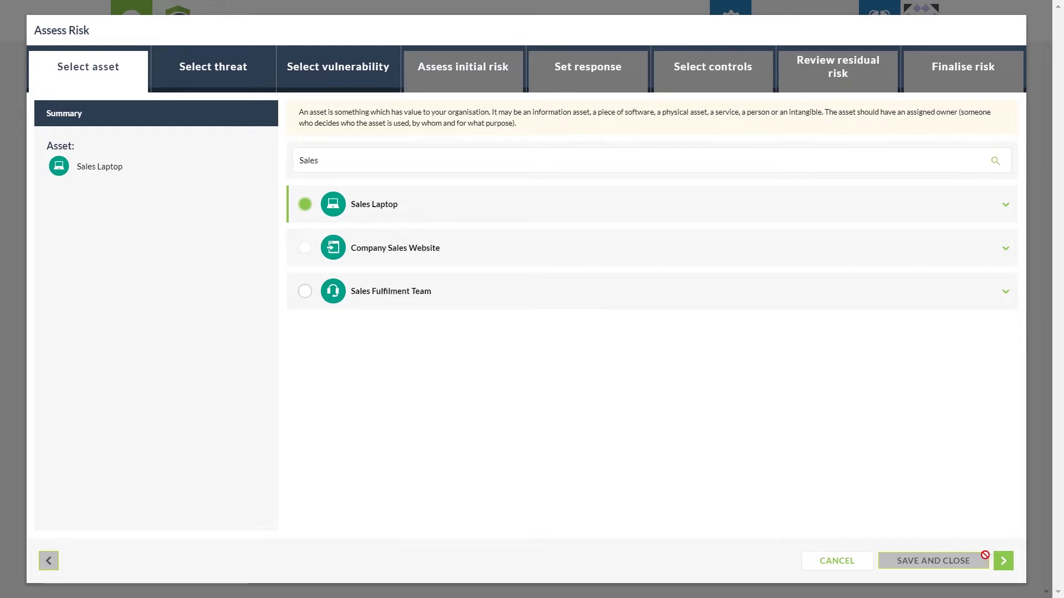
click(1004, 561)
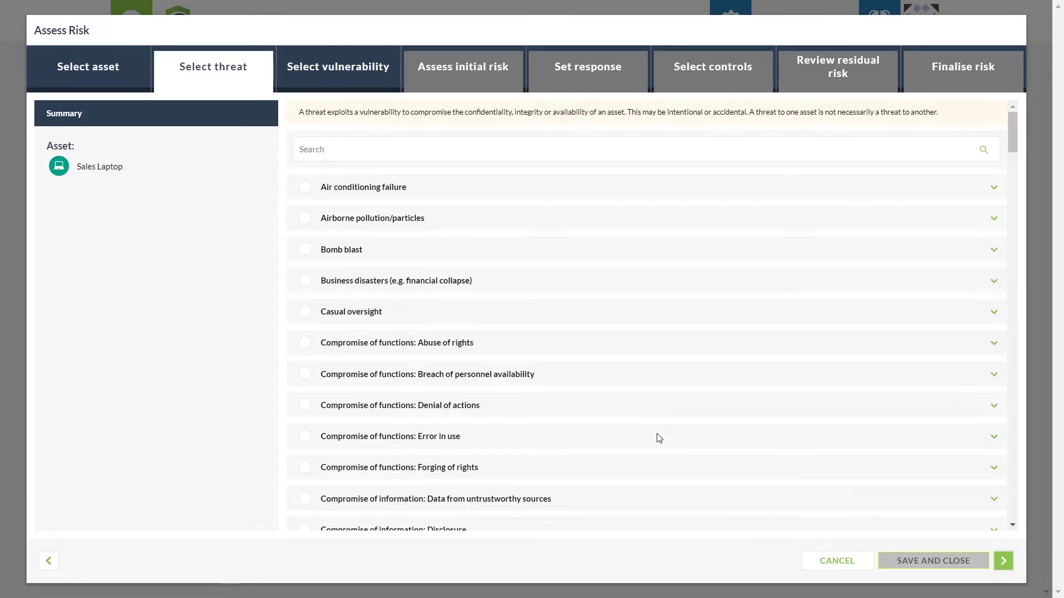
- Choose "Theft/loss of asset" as the threat to the laptop
click(435, 156)
text(theft)
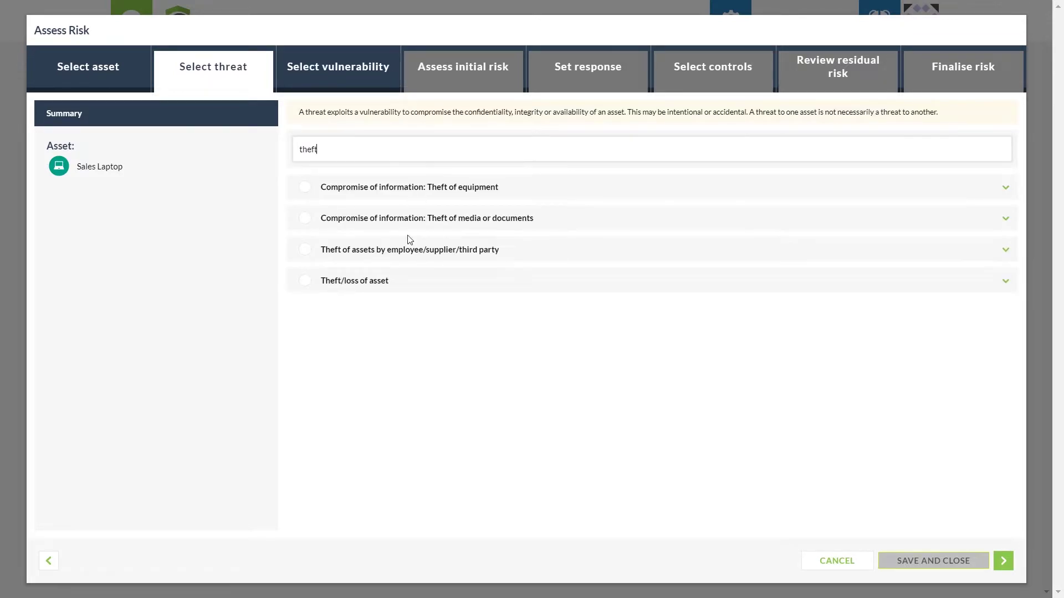
click(380, 281)
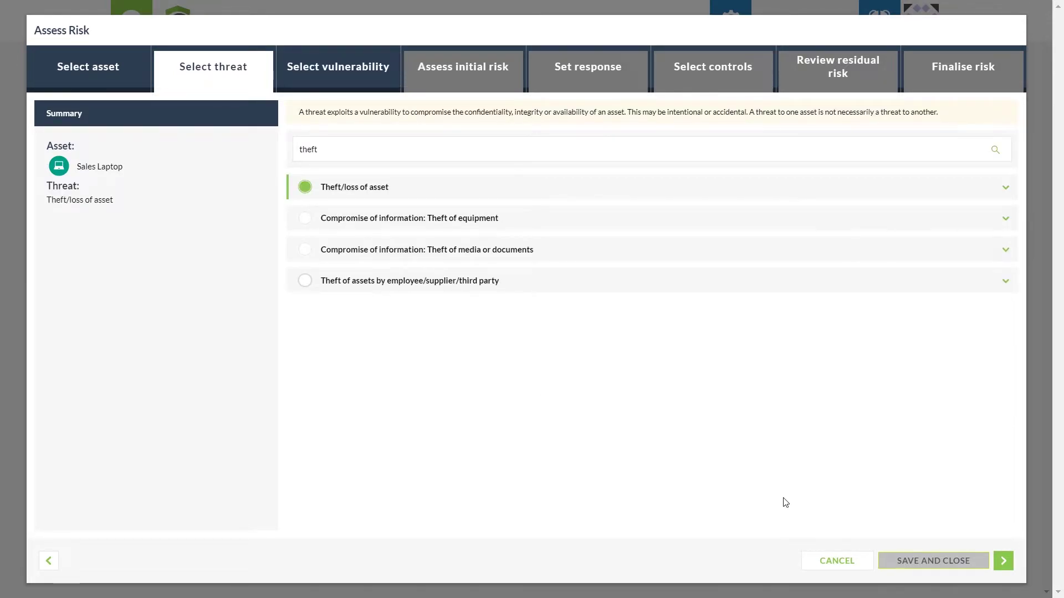
click(1004, 561)
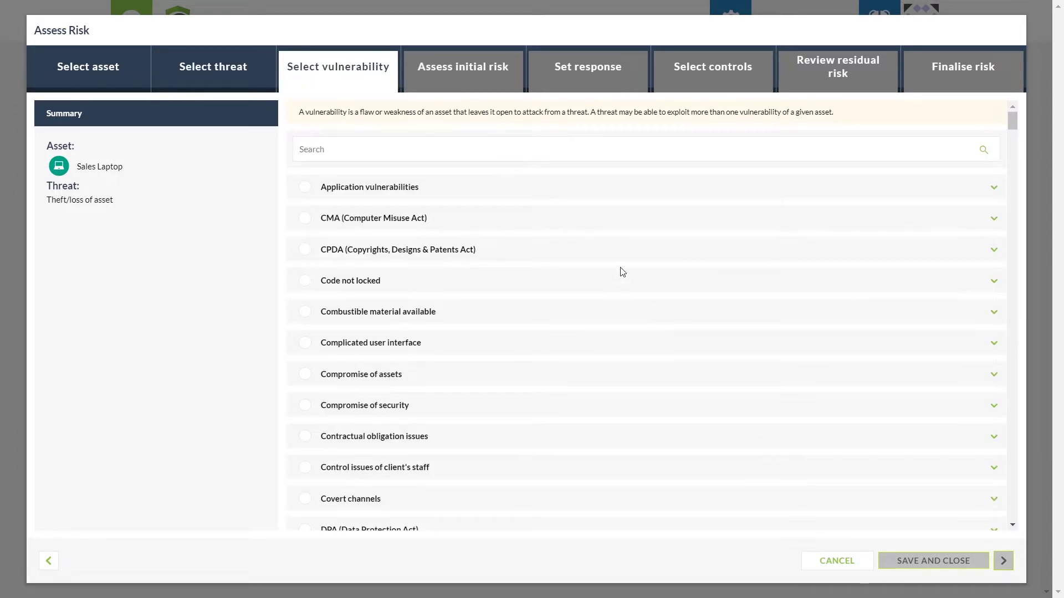
- Choose "Inadequate security awareness/training for staff" as the risk's vulnerability
click(554, 150)
text(security)
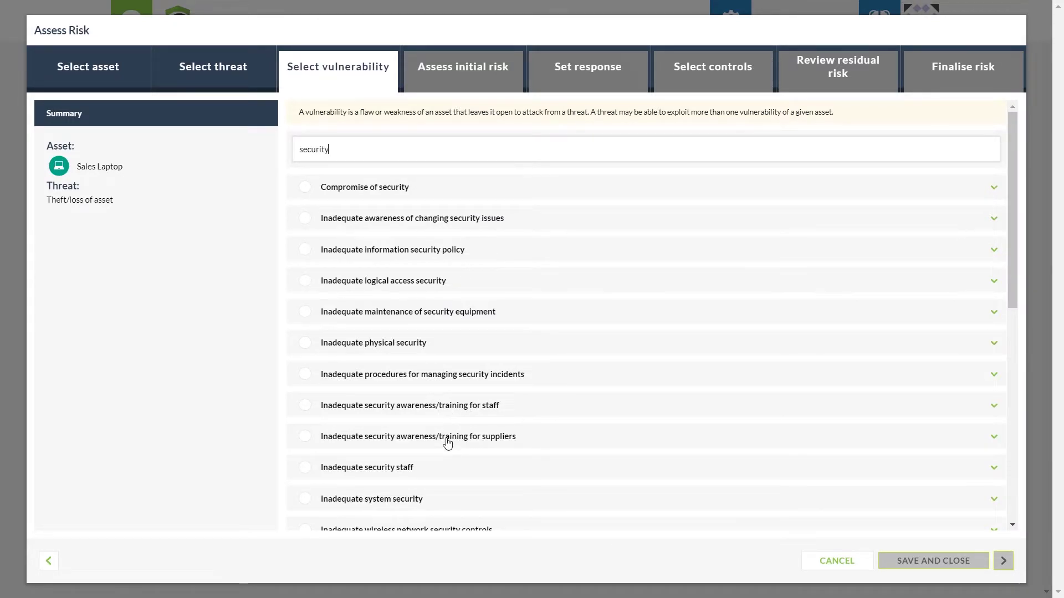
click(432, 409)
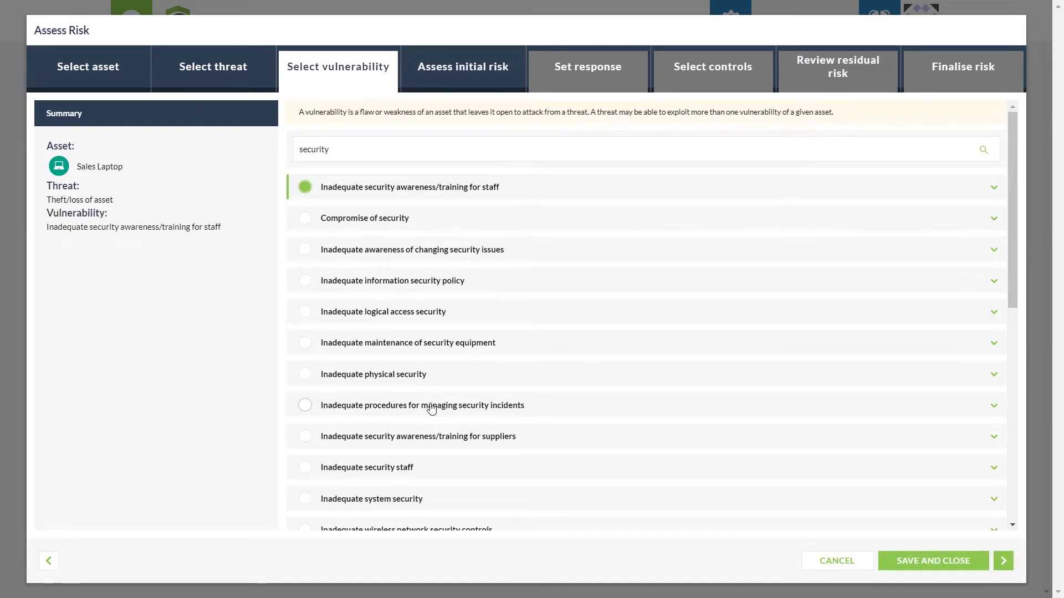
click(1003, 562)
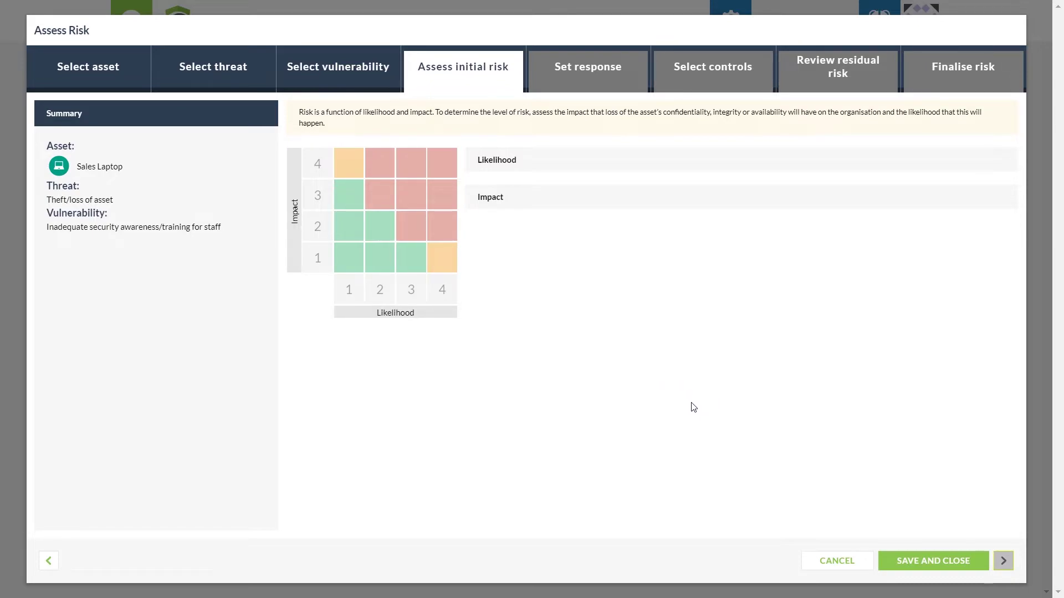
- Rate the initial risk at impact 4 / likelihood 4 and set the response to Modify
click(442, 168)
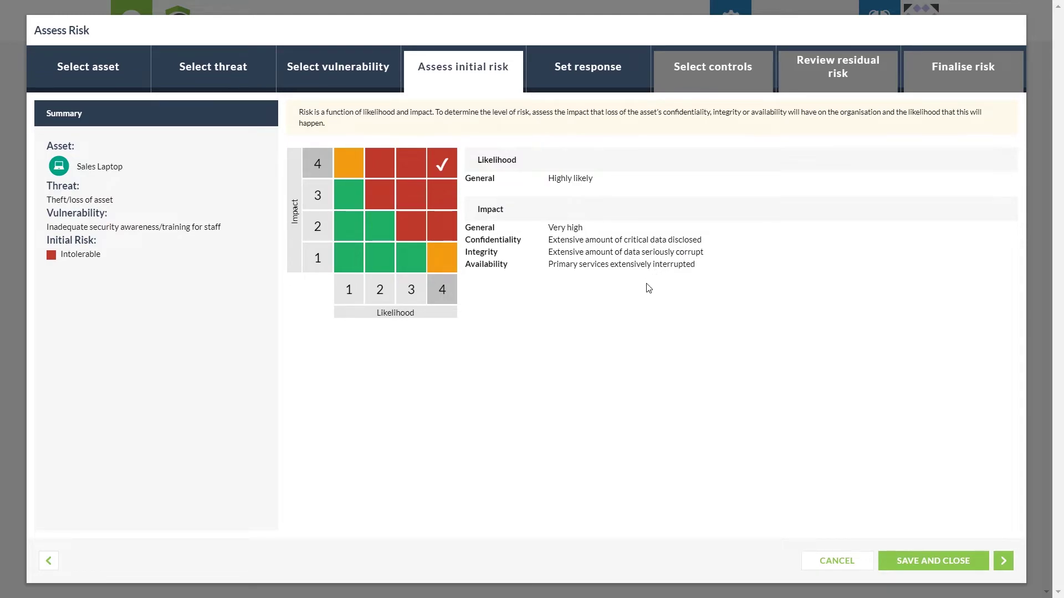
click(1003, 561)
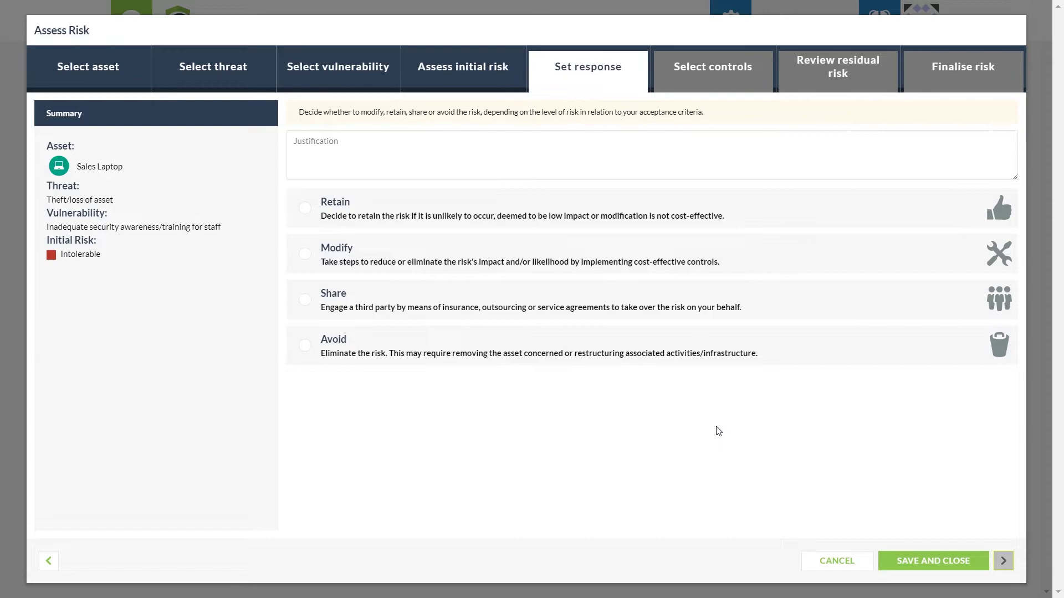
click(515, 258)
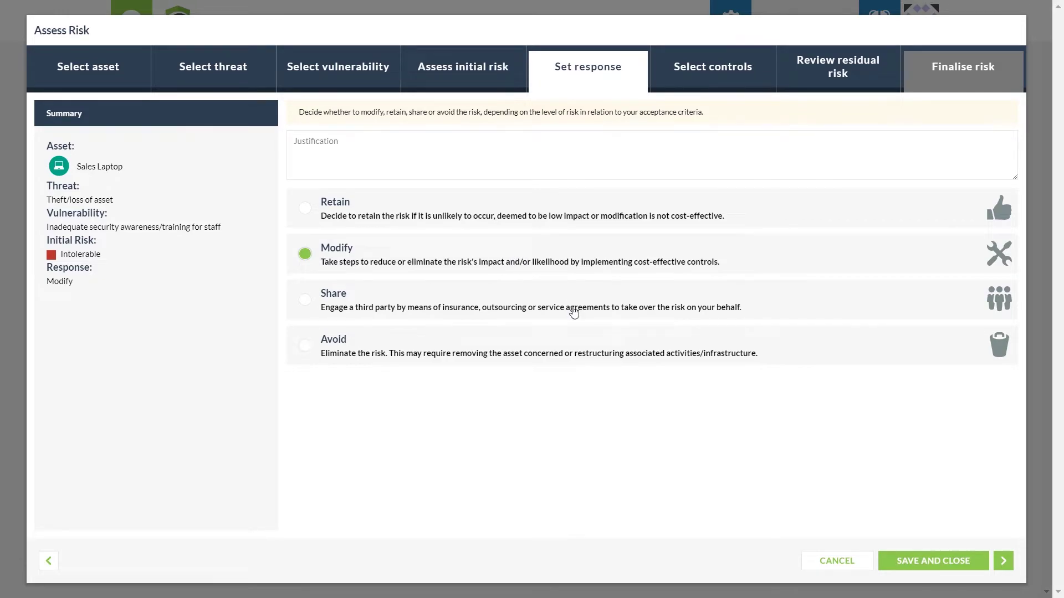
click(1003, 561)
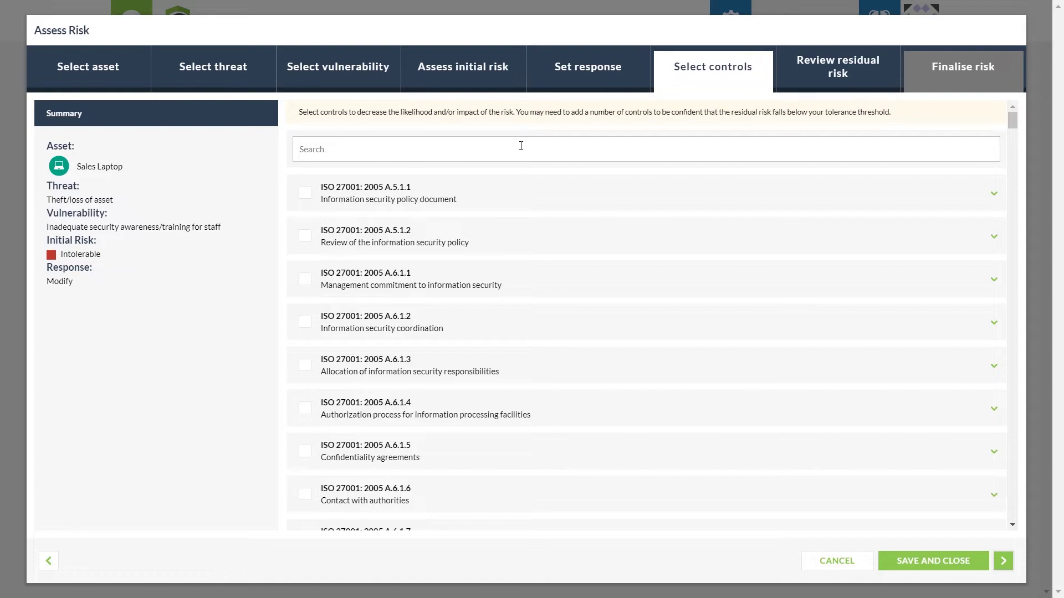
- Find control ISO 27001: 2013 A.7.2.2, Information security awareness, education and training, read its description and apply it to the risk
click(521, 146)
text(7.3)
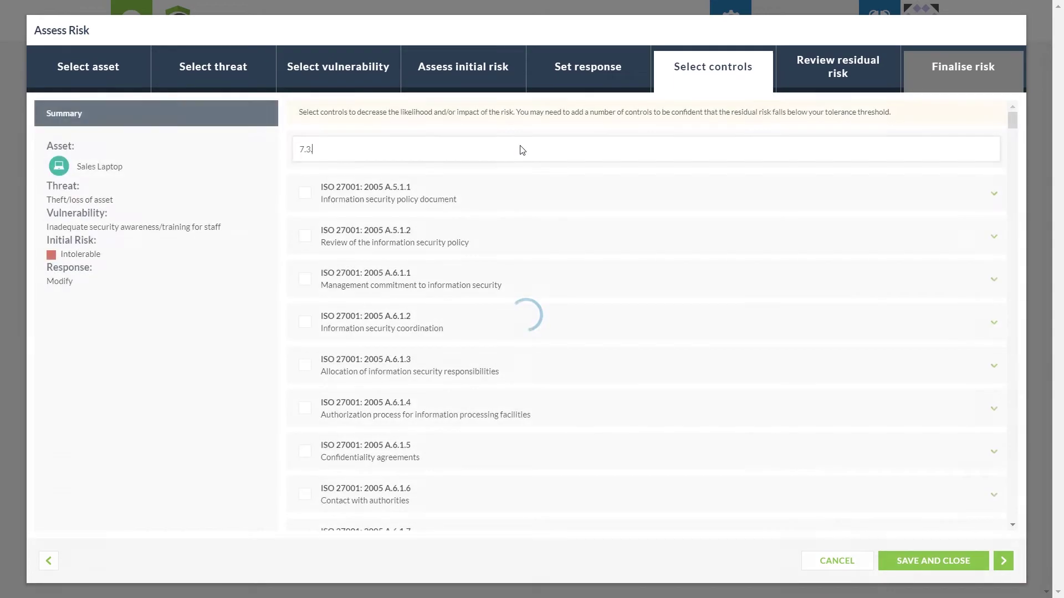
key(BackSpace)
text(2.2)
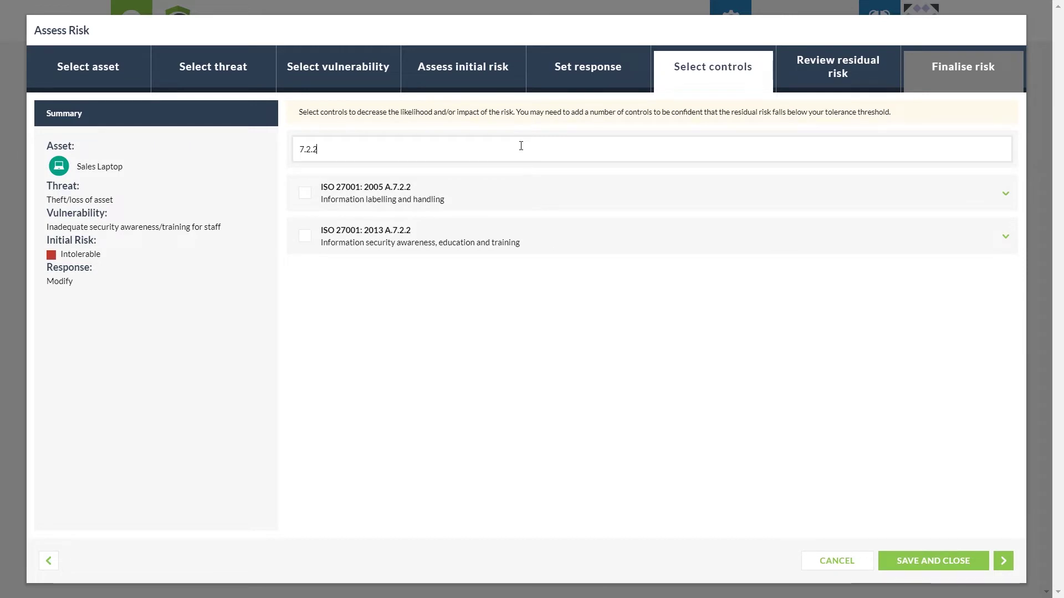
click(1006, 238)
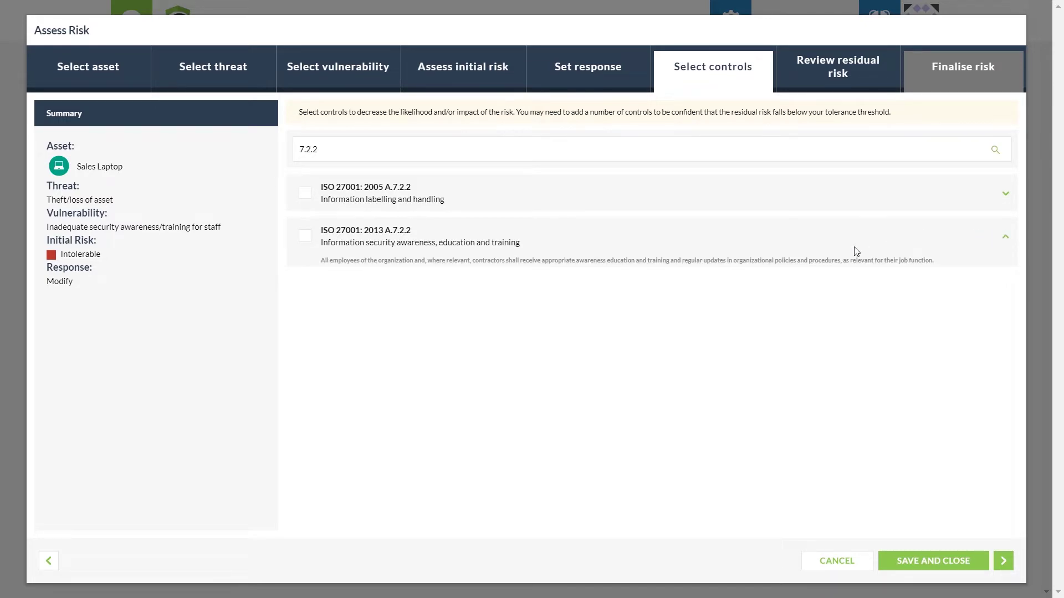
click(305, 238)
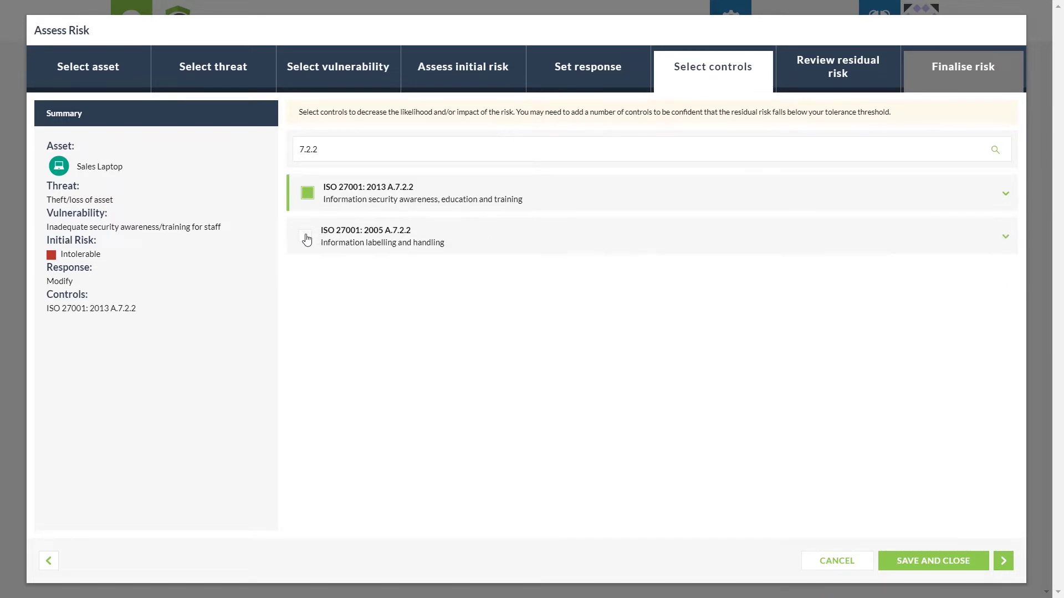
click(1003, 561)
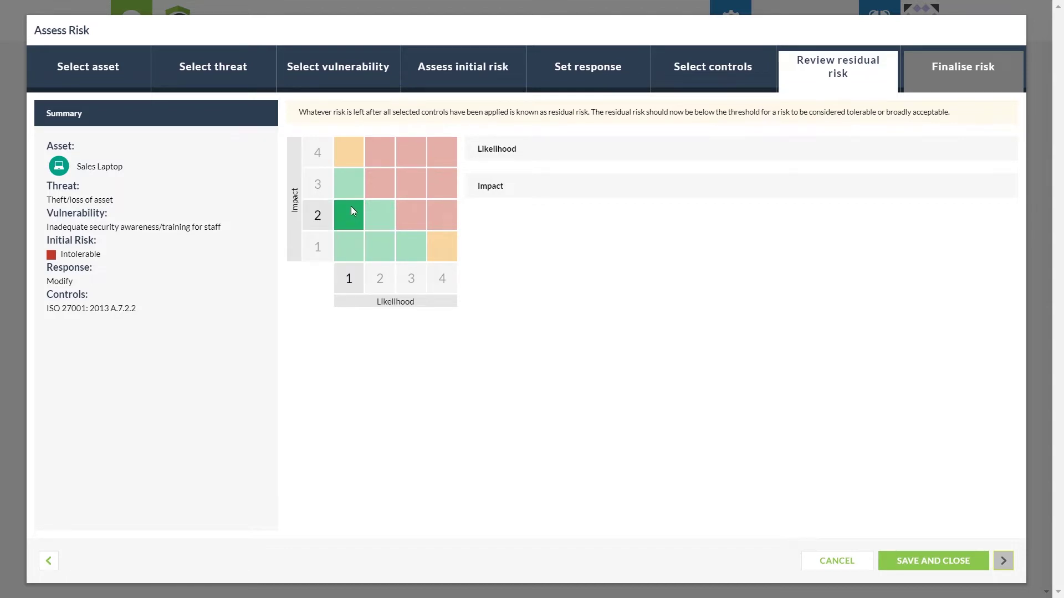
- Rate the residual risk at impact 3 / likelihood 1 and save the risk with CIO as risk owner
click(350, 184)
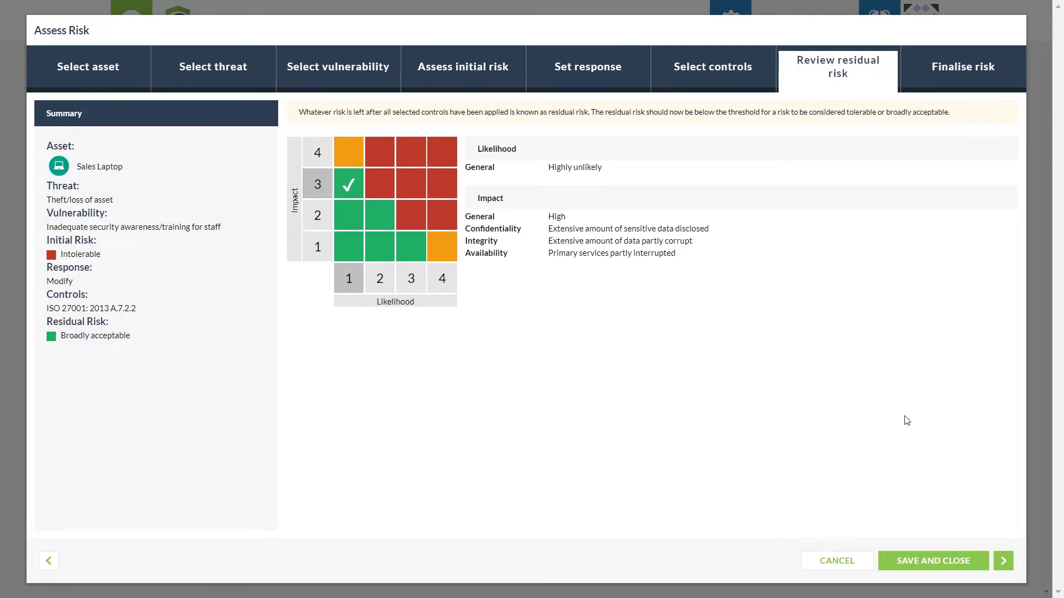
click(1004, 561)
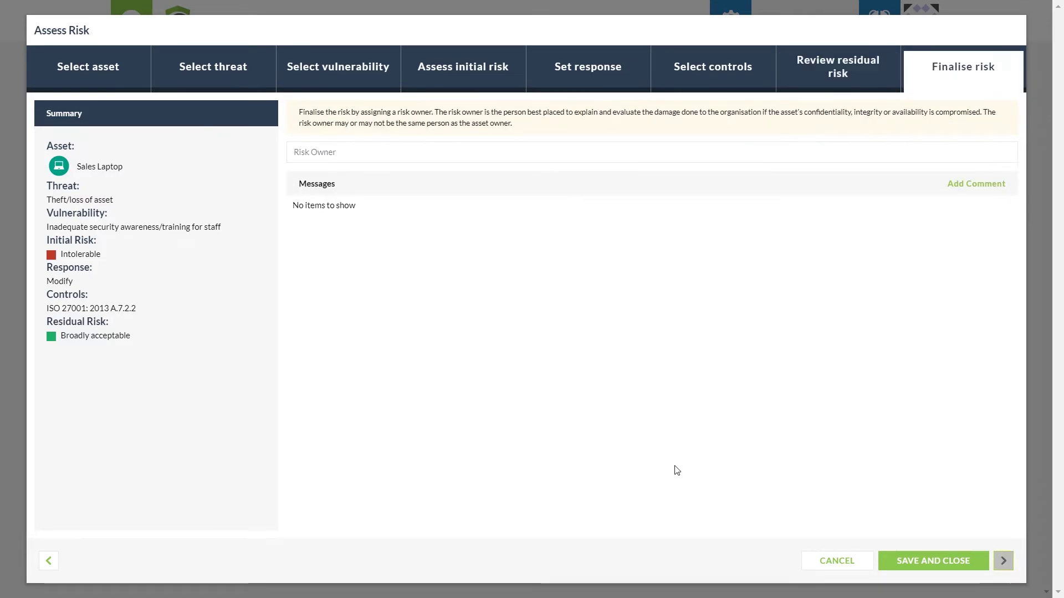
click(506, 146)
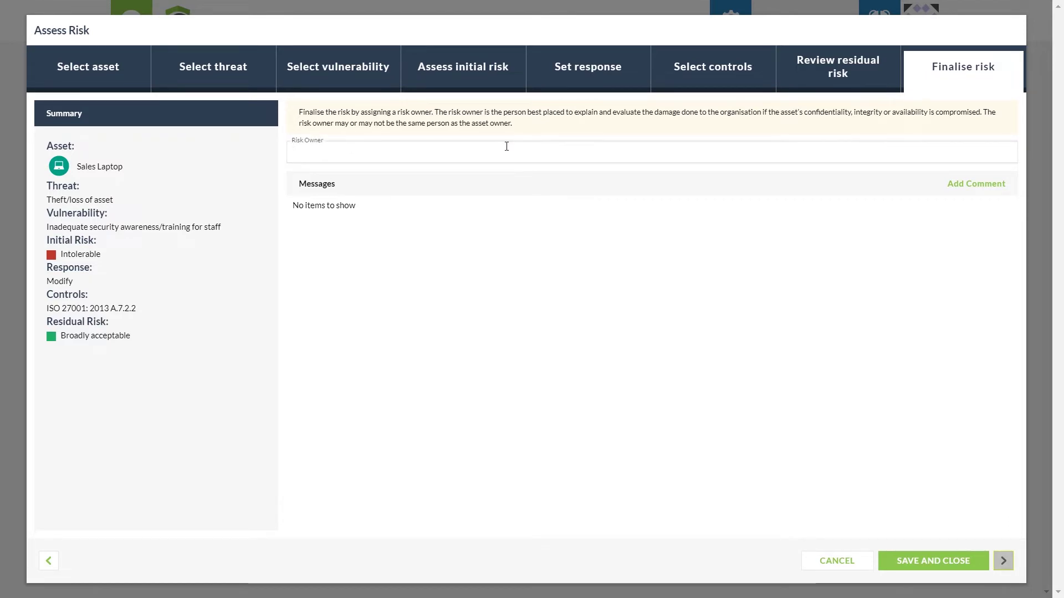
text(CIO)
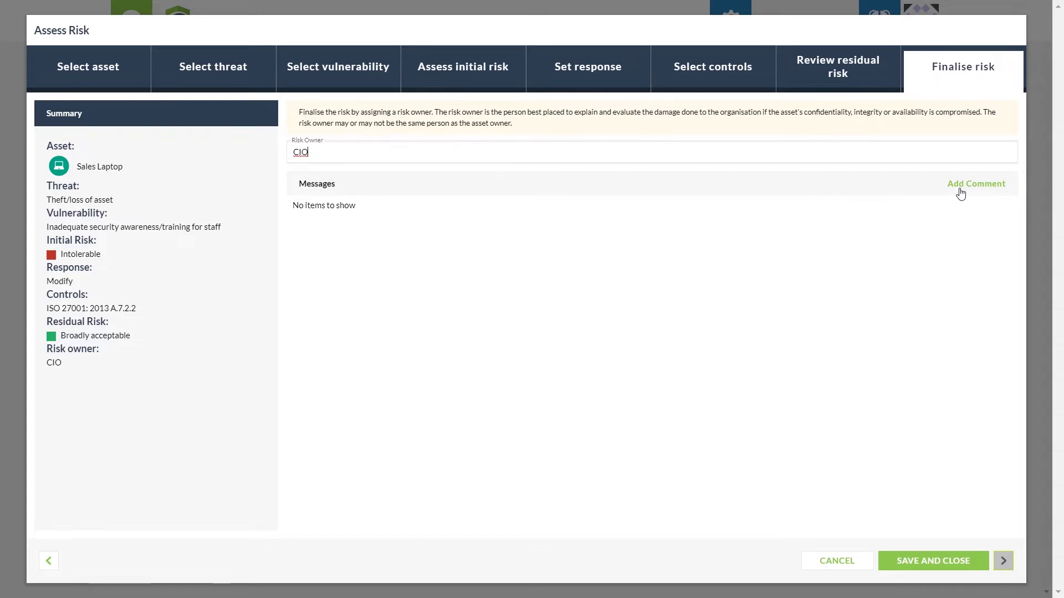
click(952, 567)
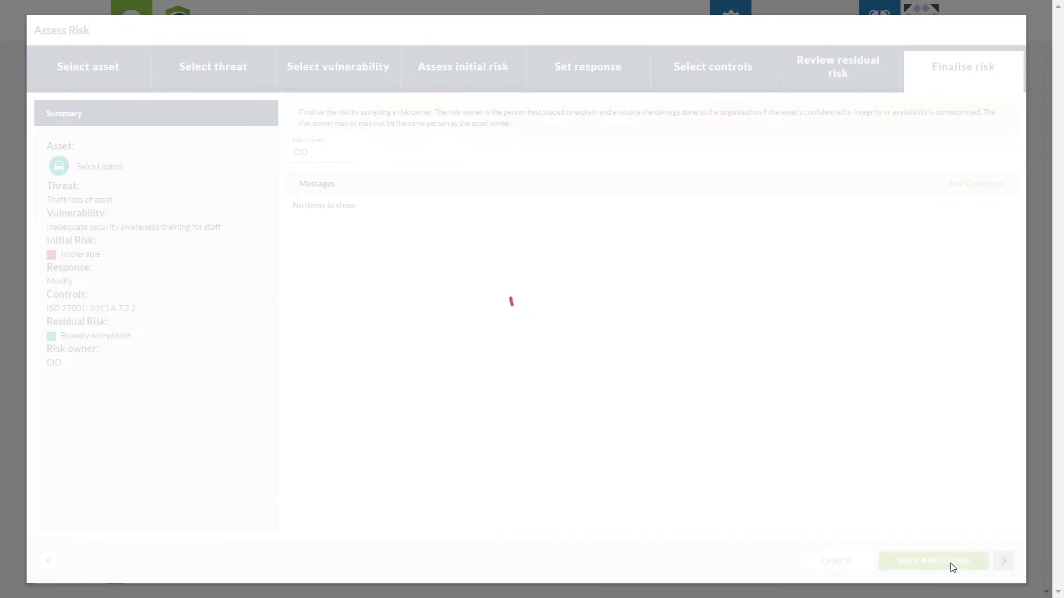
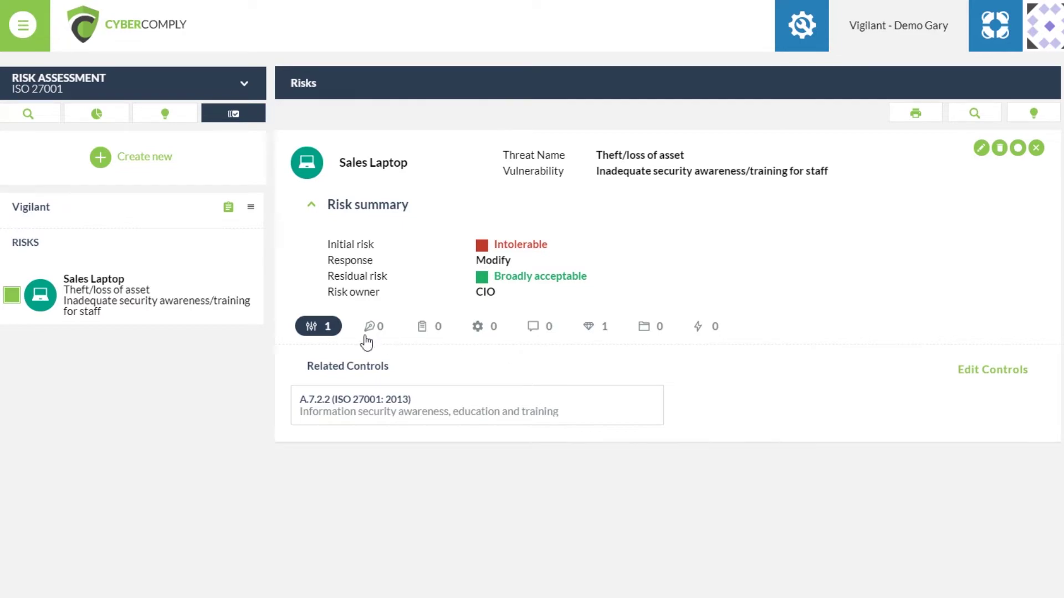
- Review the saved risk's related legal requirements, tasks, processes, messages, asset and records
click(375, 328)
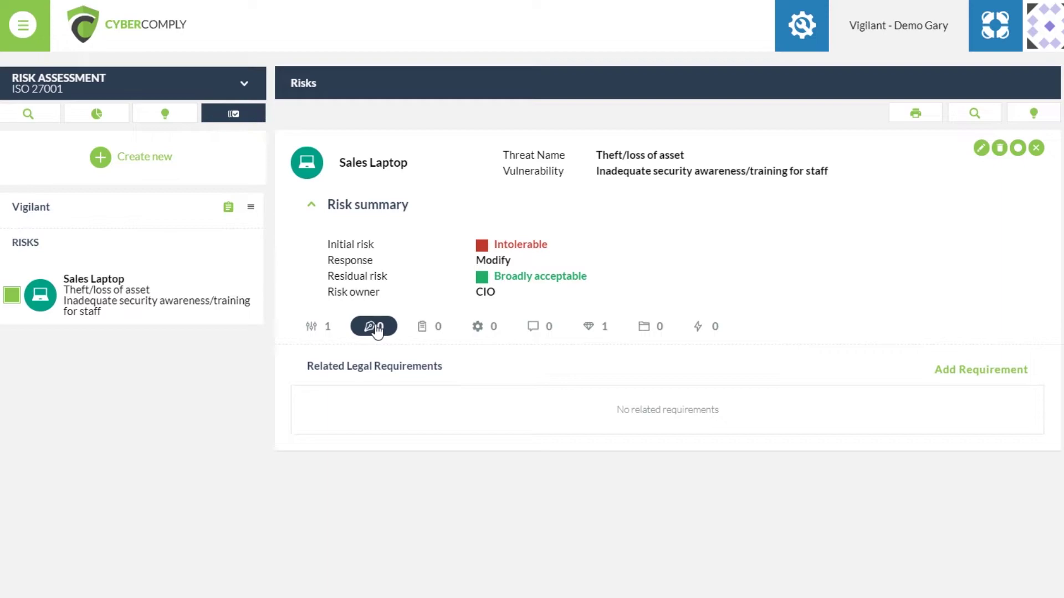
click(433, 335)
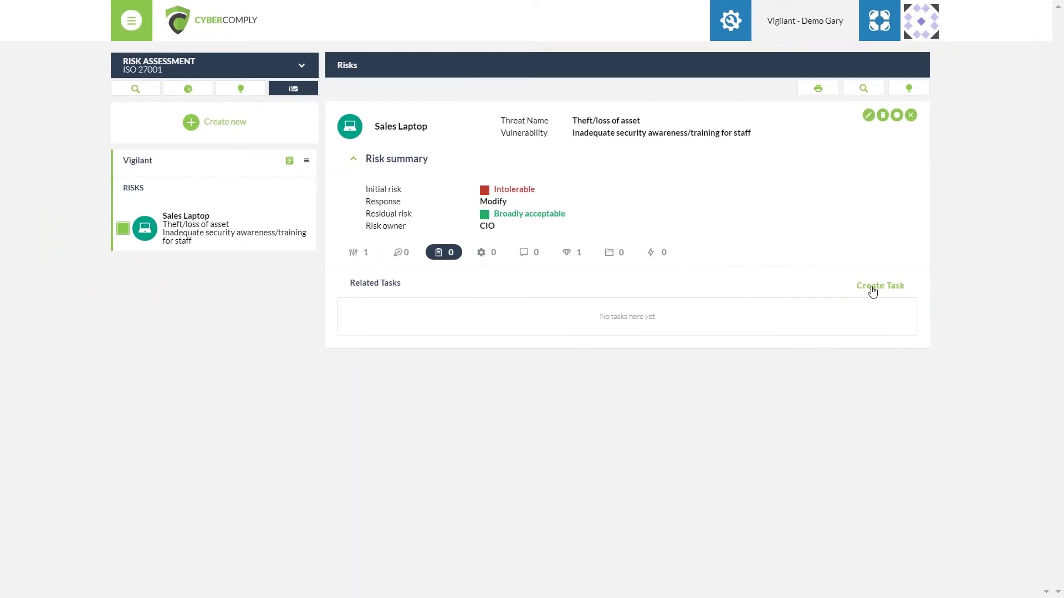
click(872, 290)
click(632, 403)
click(481, 252)
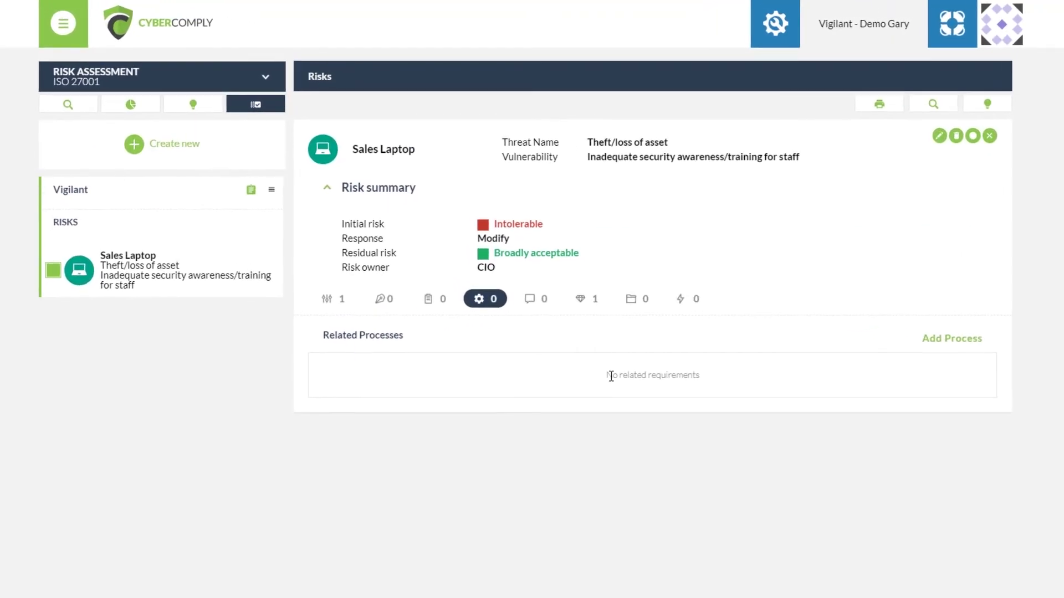
click(547, 316)
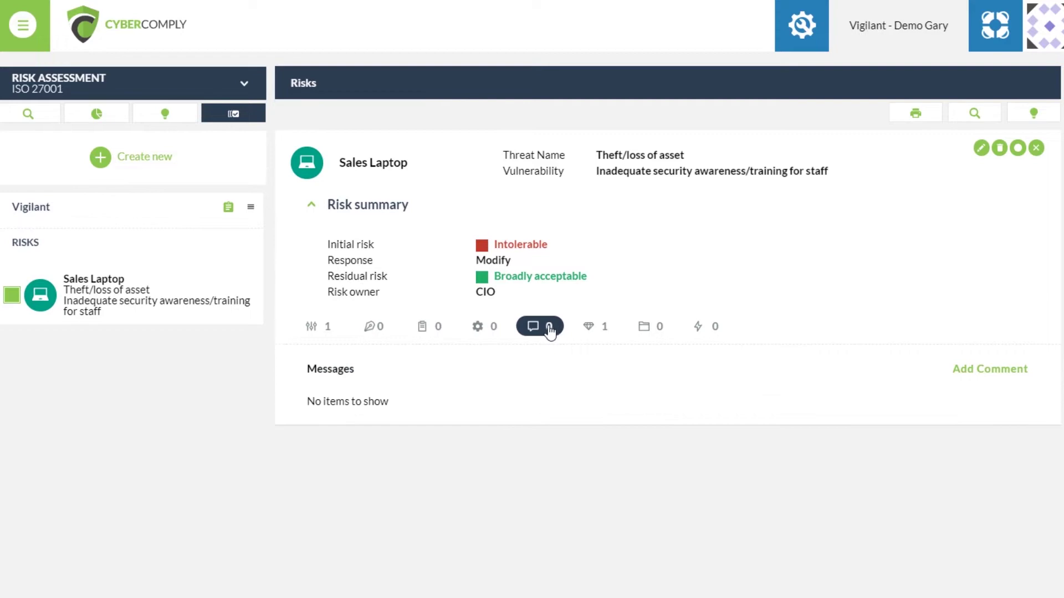
click(589, 327)
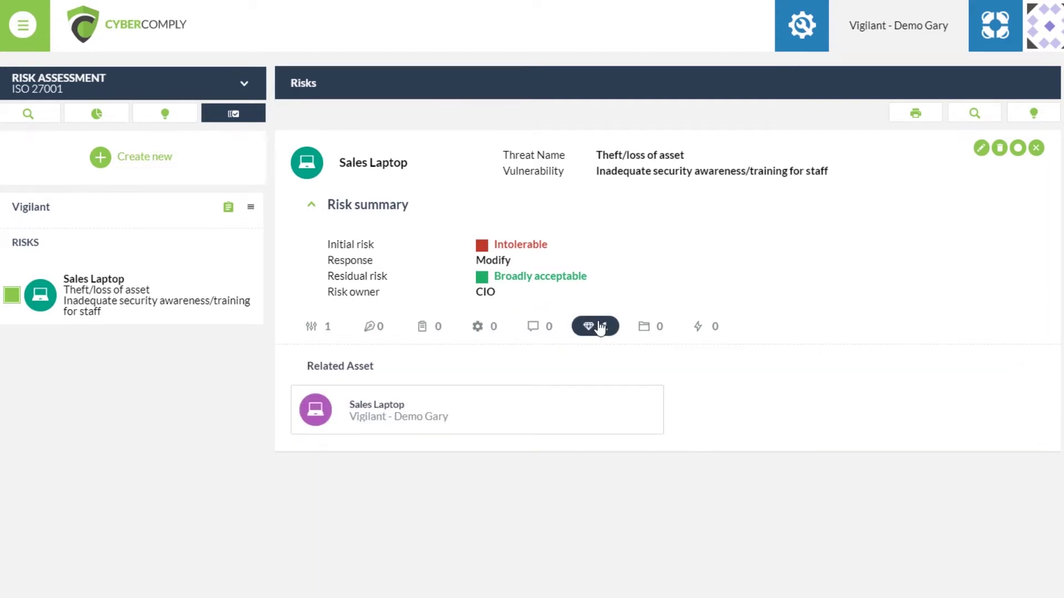
click(648, 333)
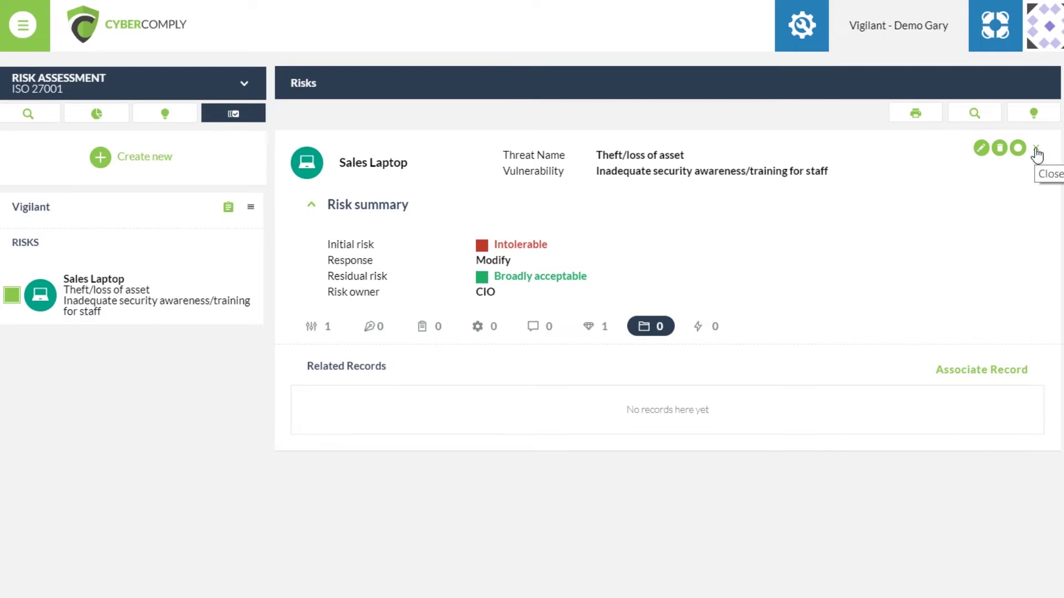
- Preview the printable risk report for the Sales Laptop risk and read through its sections
click(929, 117)
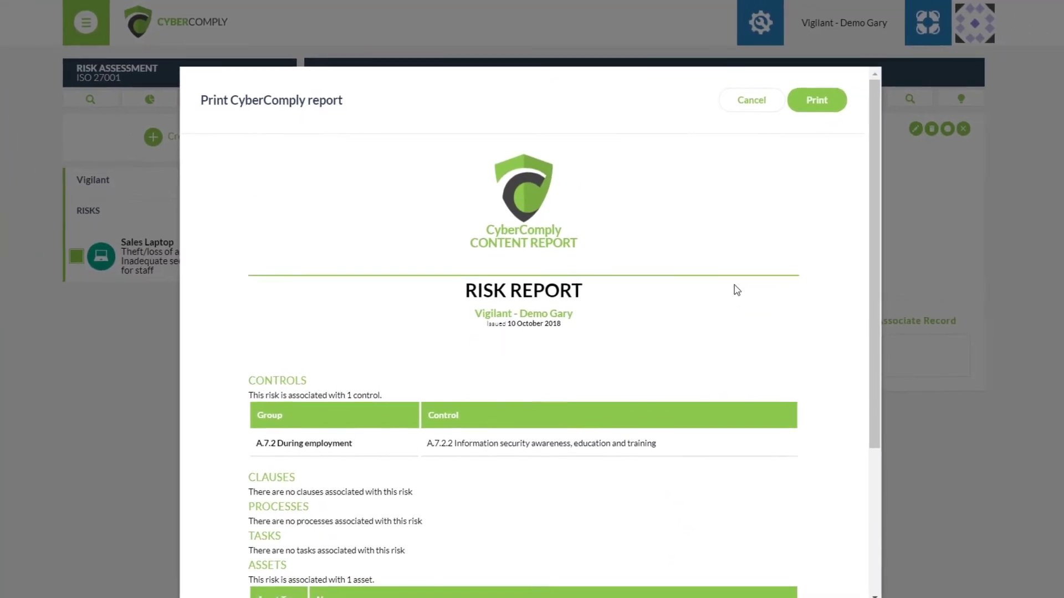
scroll(719, 271, down, 2)
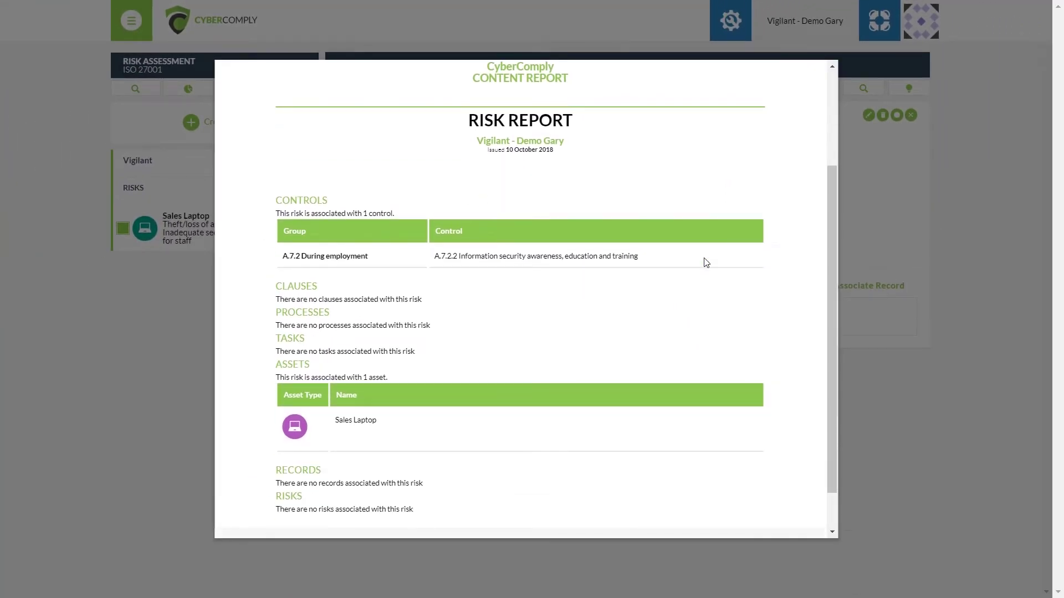
scroll(707, 264, down, 1)
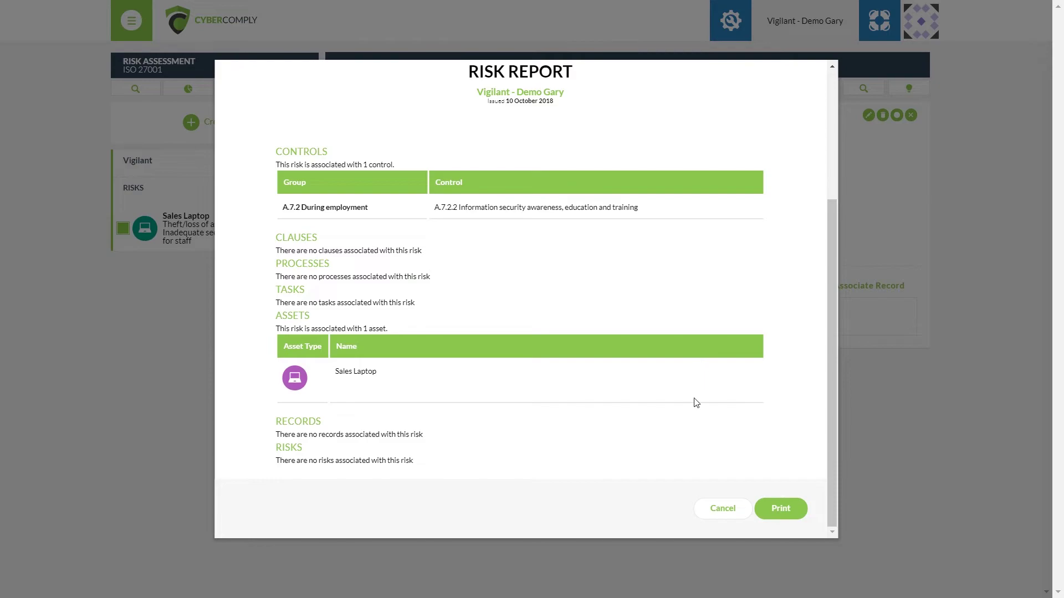
- Close the risk report, then preview Vigilant's Risk Treatment Plan, read through its response, controls and tasks, and close it
click(722, 513)
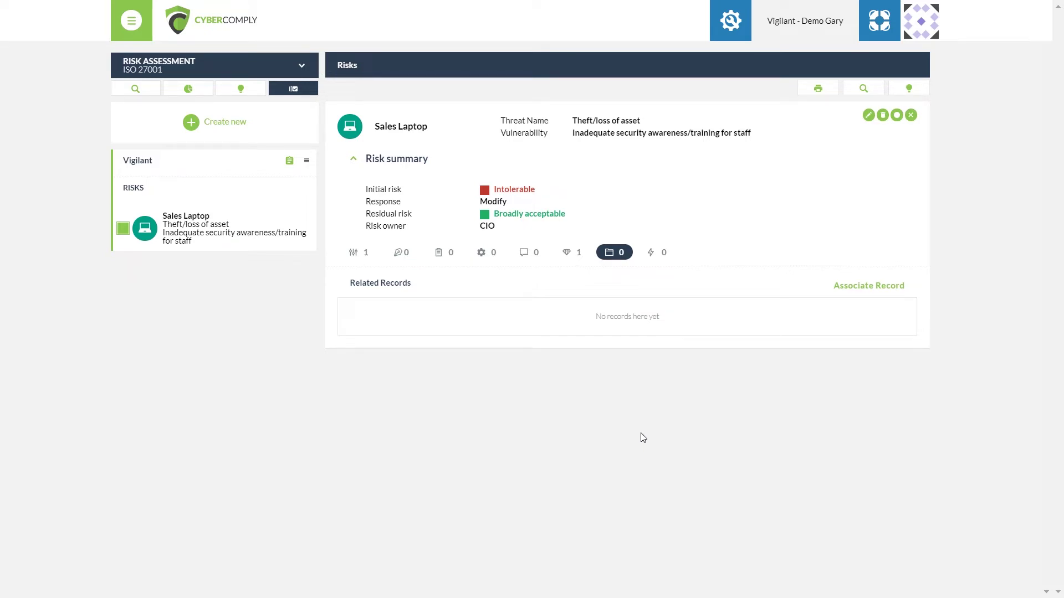
click(289, 163)
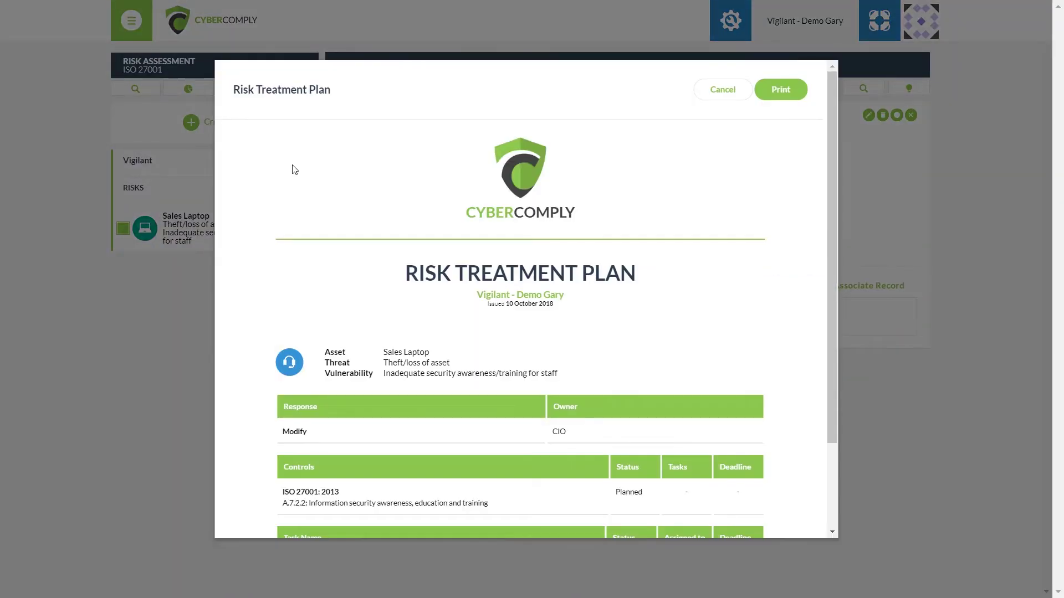
scroll(435, 233, down, 1)
scroll(436, 237, down, 1)
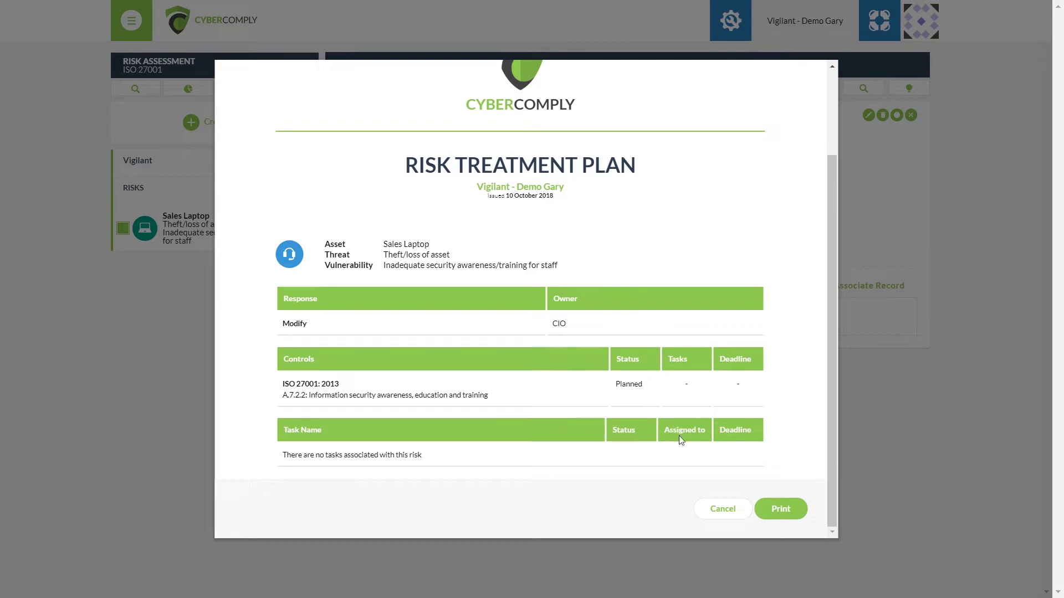
click(720, 509)
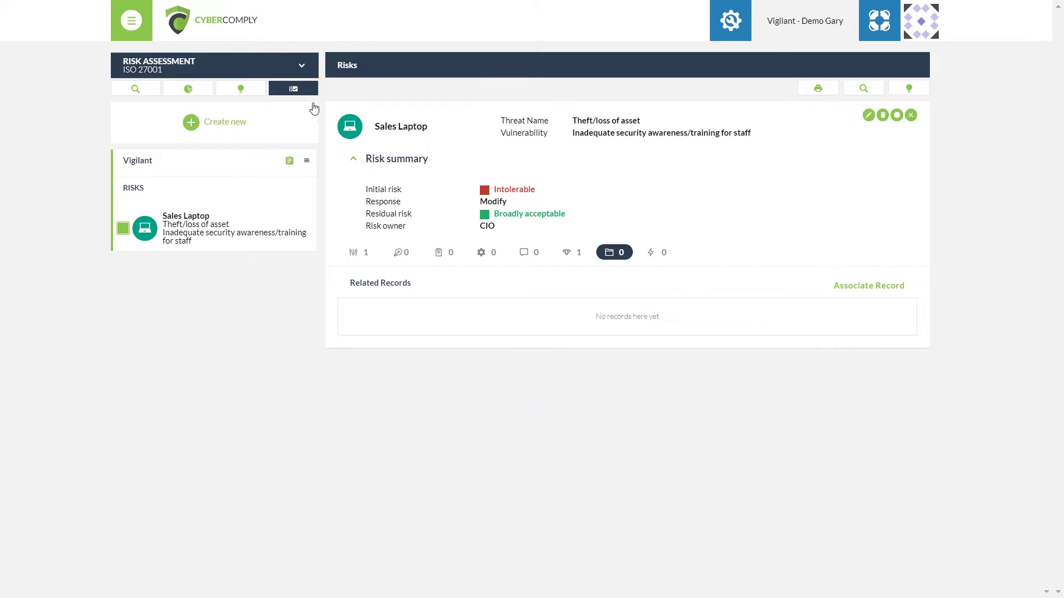
- Switch to the ISO 27001: 2013 controls and open A.7.2.2 under A.7.2 During employment with its requirement details expanded
click(293, 70)
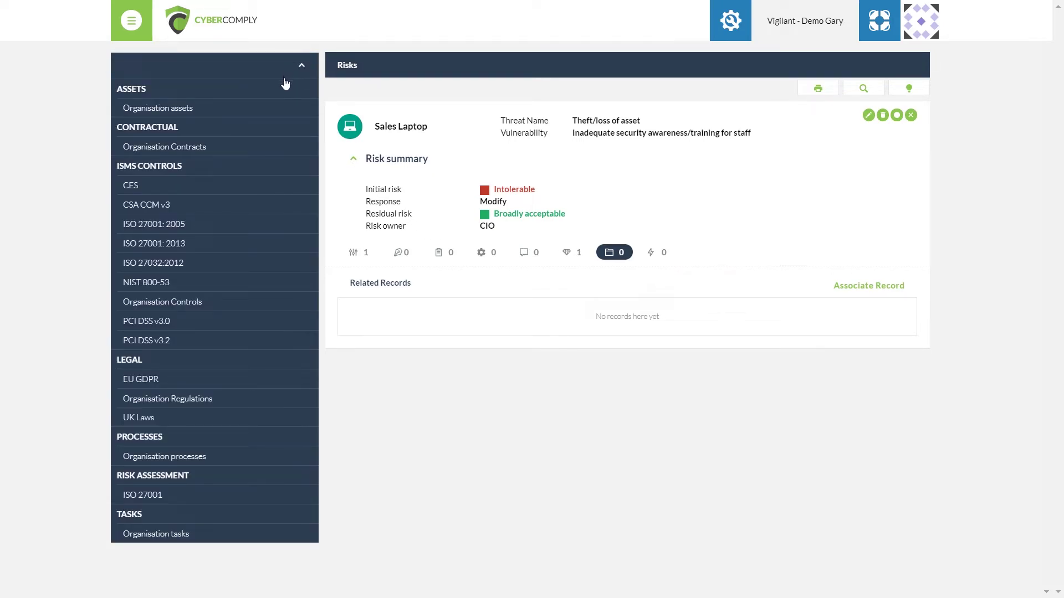
click(244, 249)
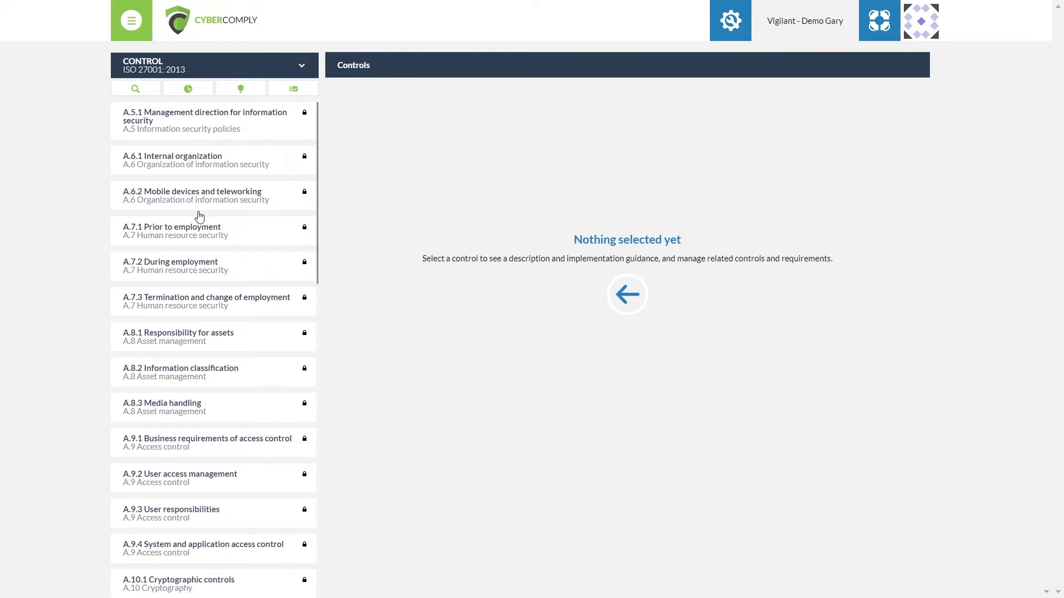
click(191, 275)
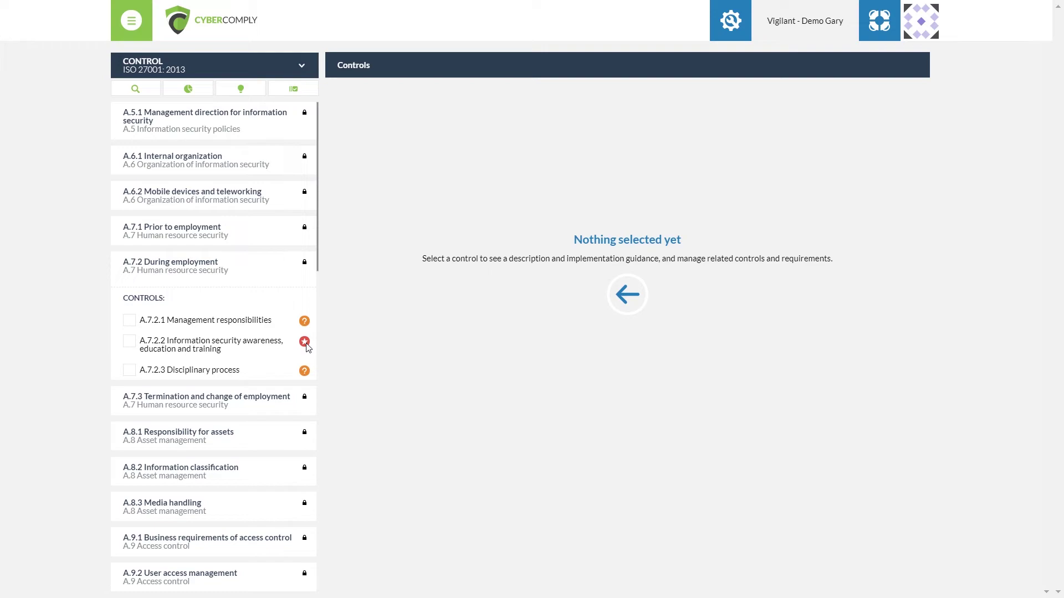
click(206, 346)
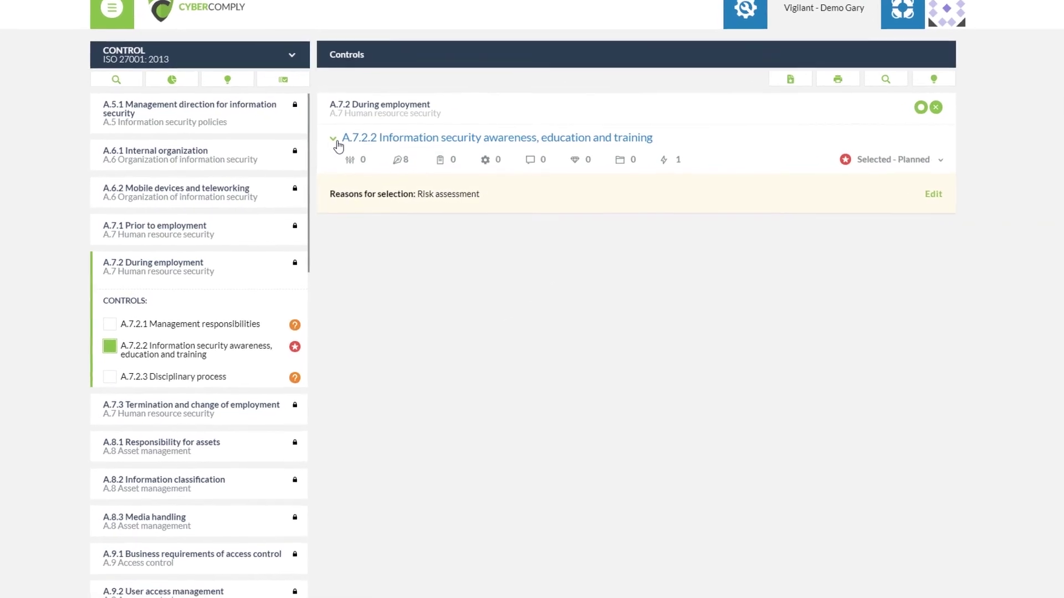
click(337, 143)
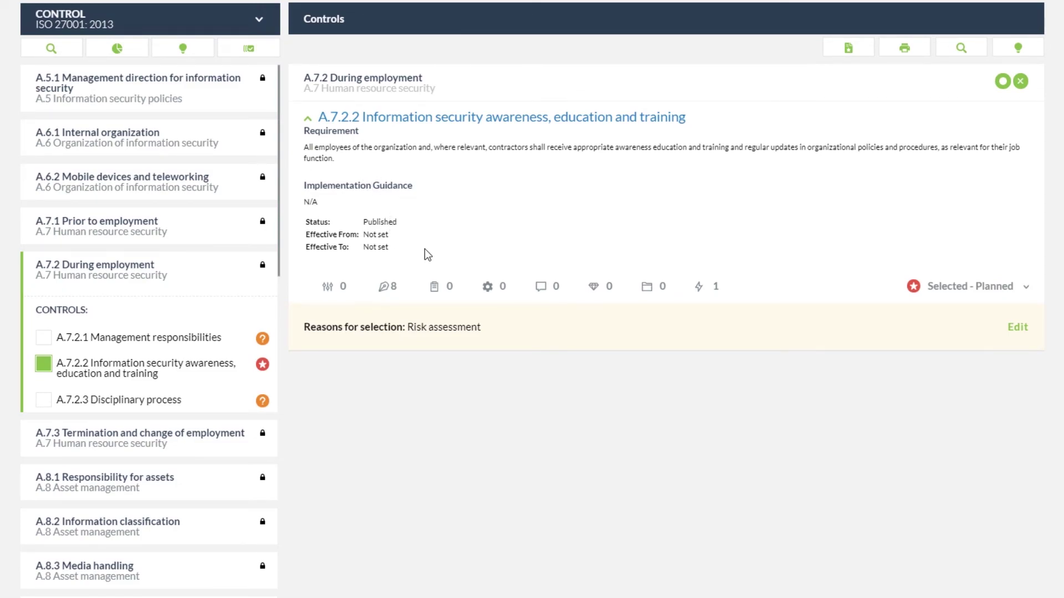
- Review the control's related controls, legal requirements, tasks, processes, messages, assets, records and risks
click(339, 289)
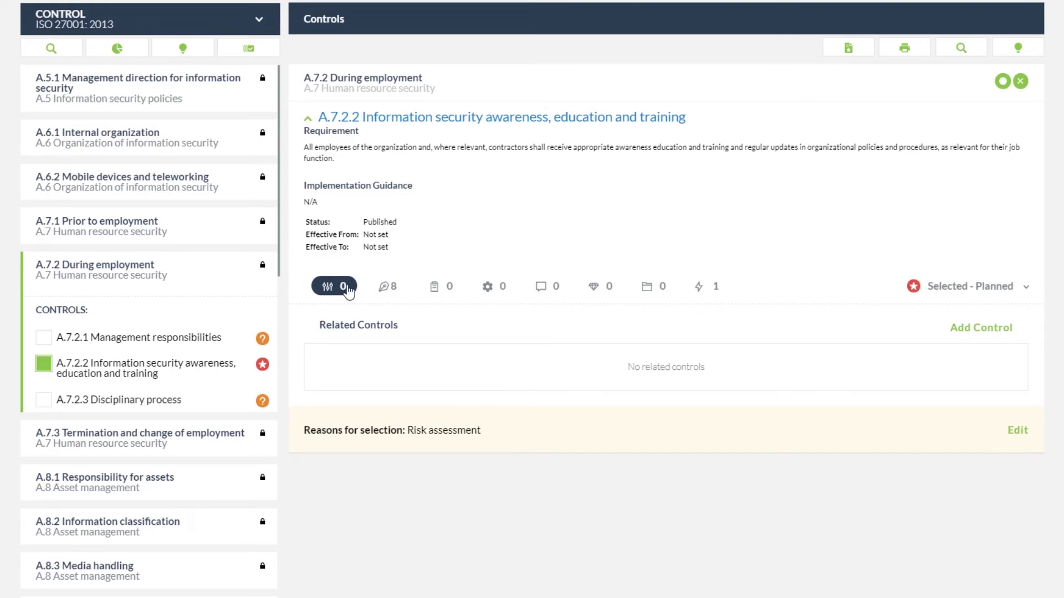
click(387, 289)
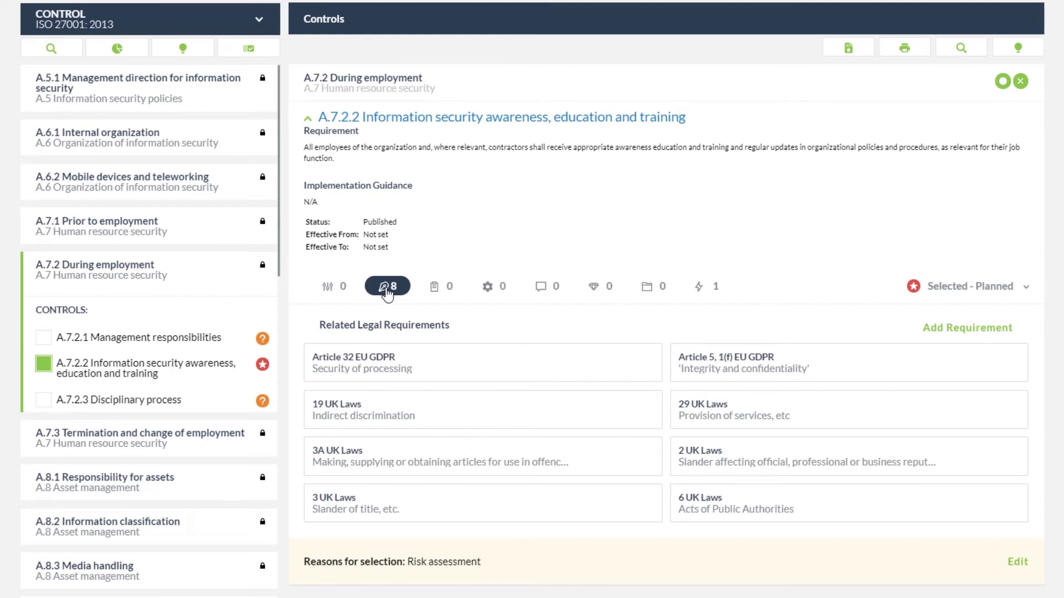
click(439, 290)
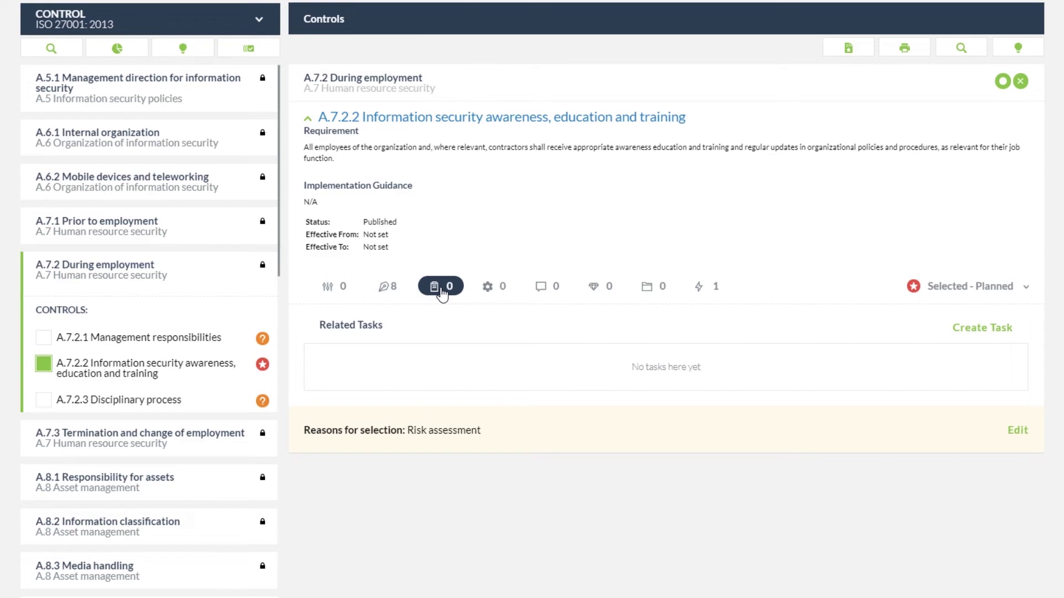
click(490, 294)
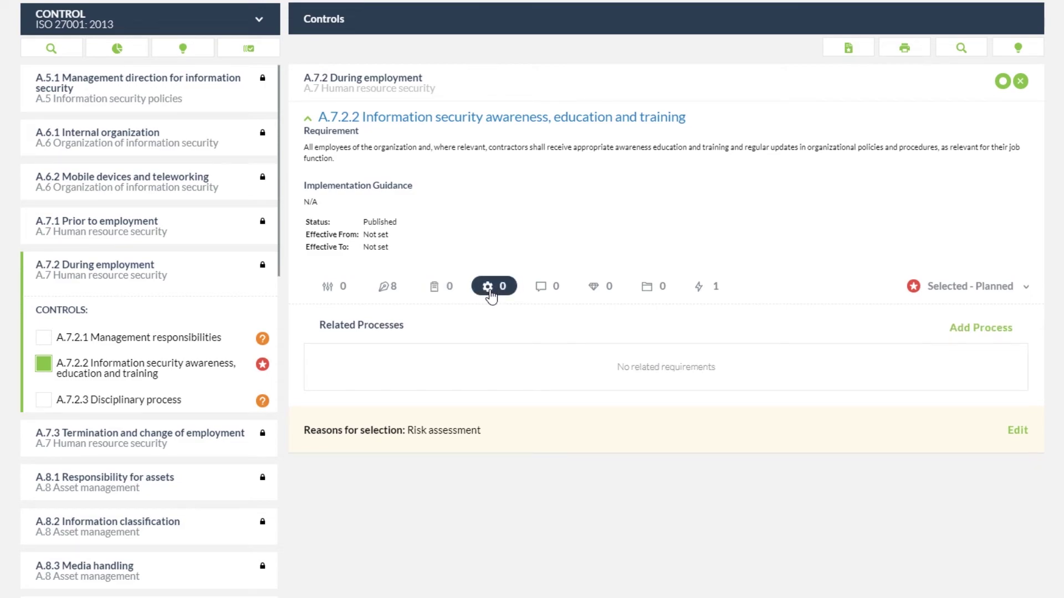
click(550, 292)
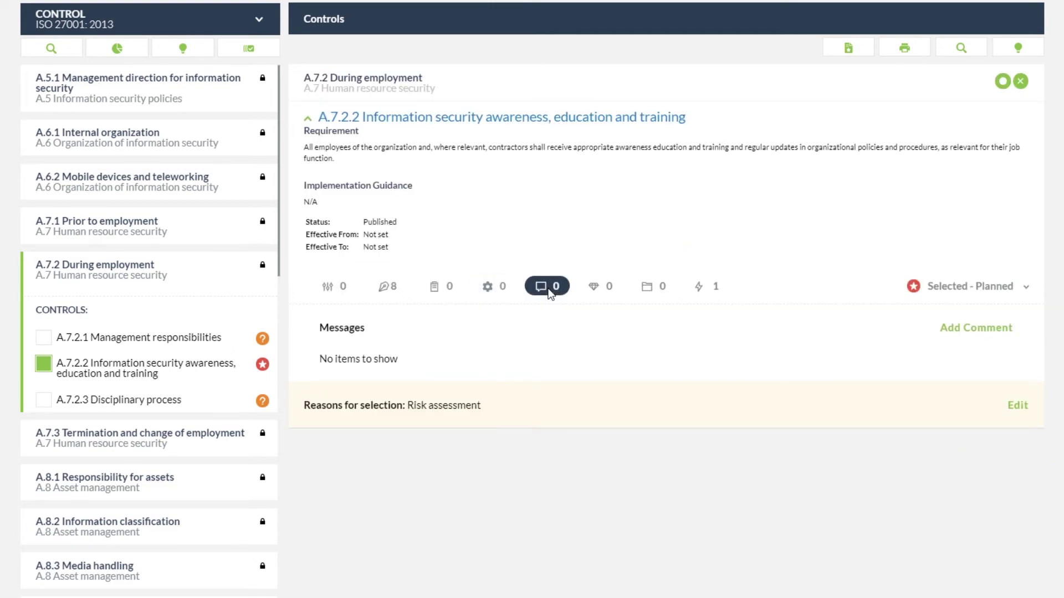
click(586, 294)
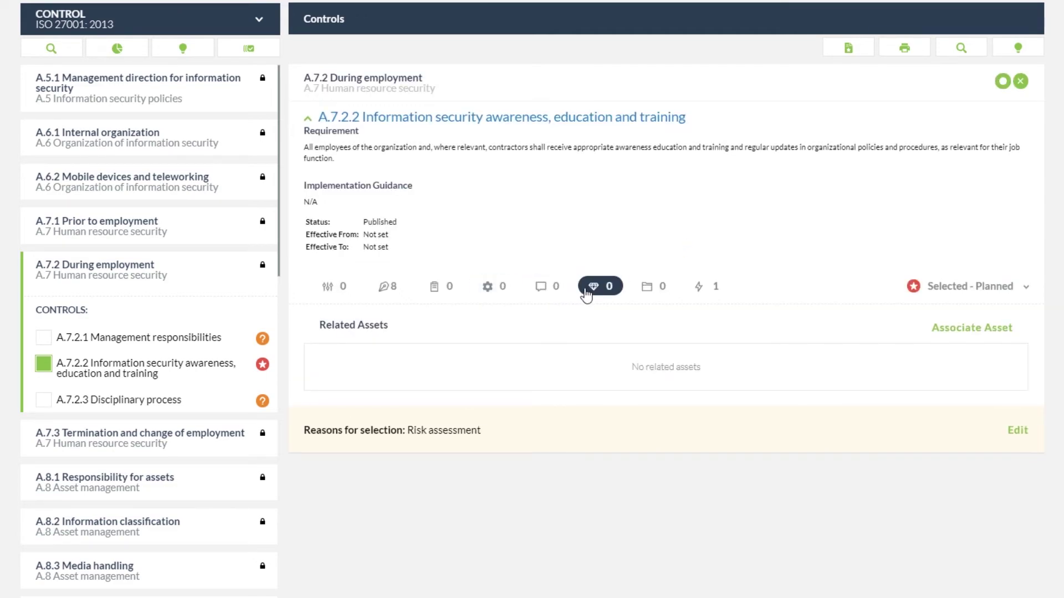
click(647, 291)
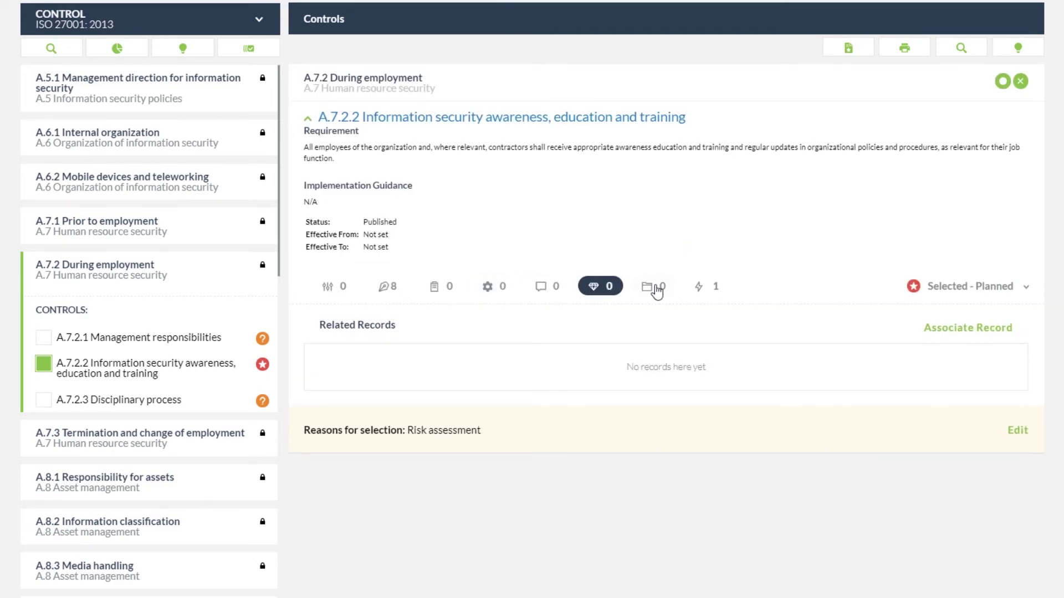
click(696, 292)
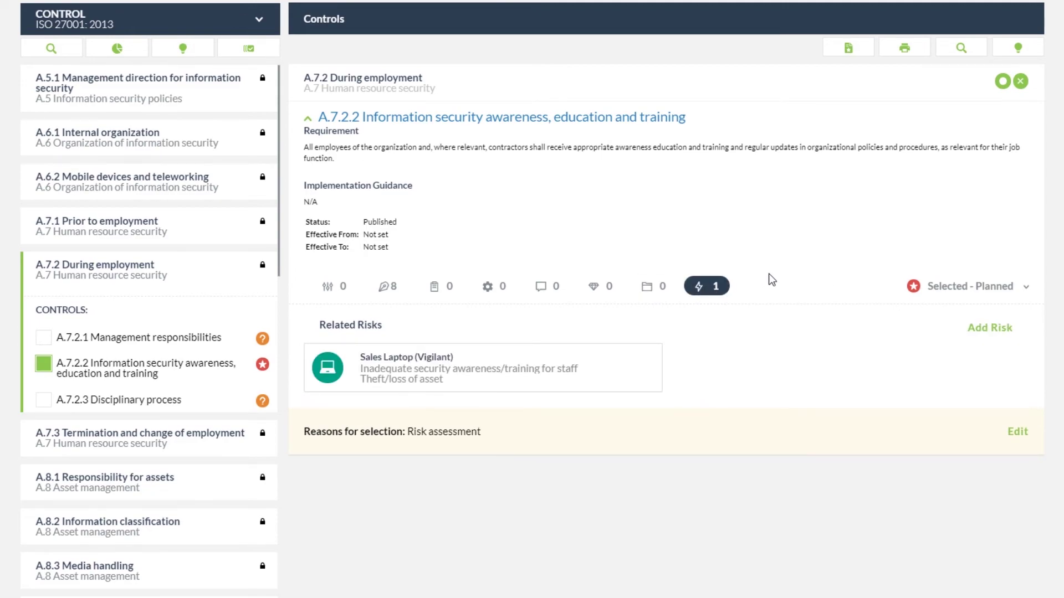
- Set control A.7.2.2 to Selected - Implemented and save the reason for selection without choosing any reason
click(956, 285)
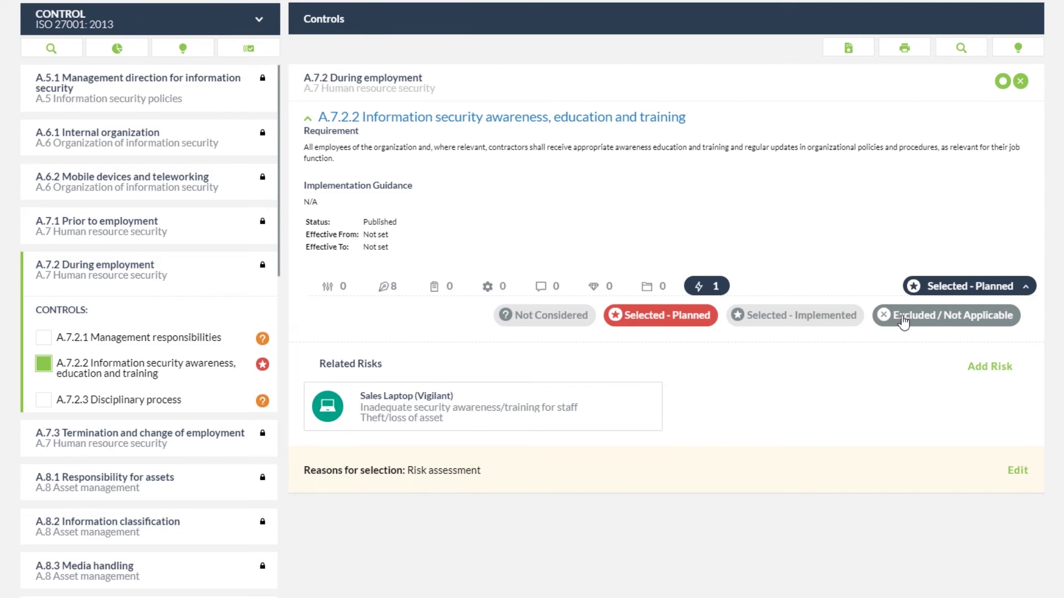
click(837, 327)
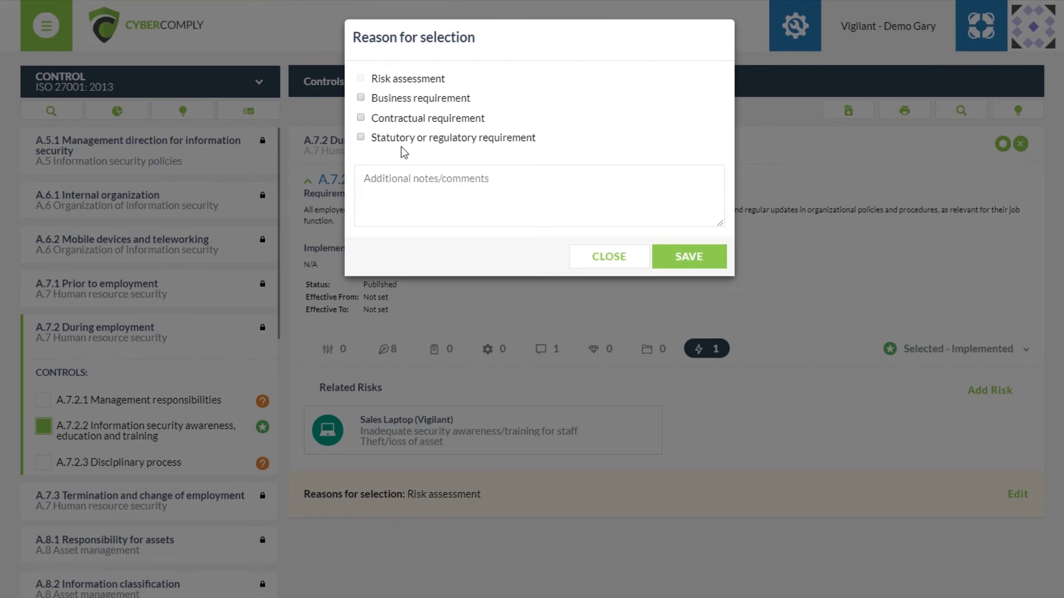
click(701, 263)
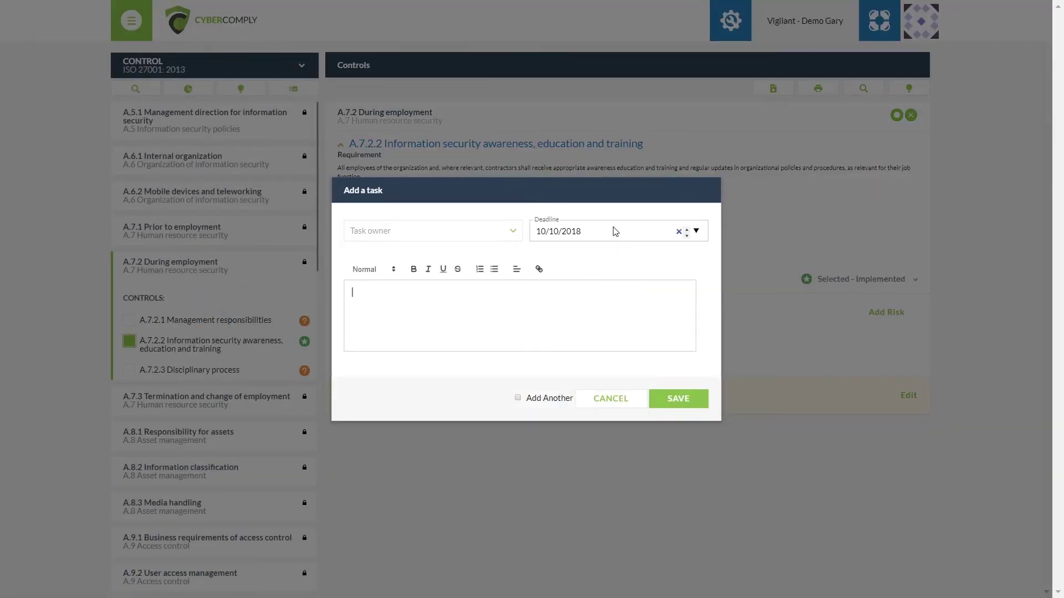
- Assign the control's new task to the first listed owner, describe it as TEST and save it
click(510, 235)
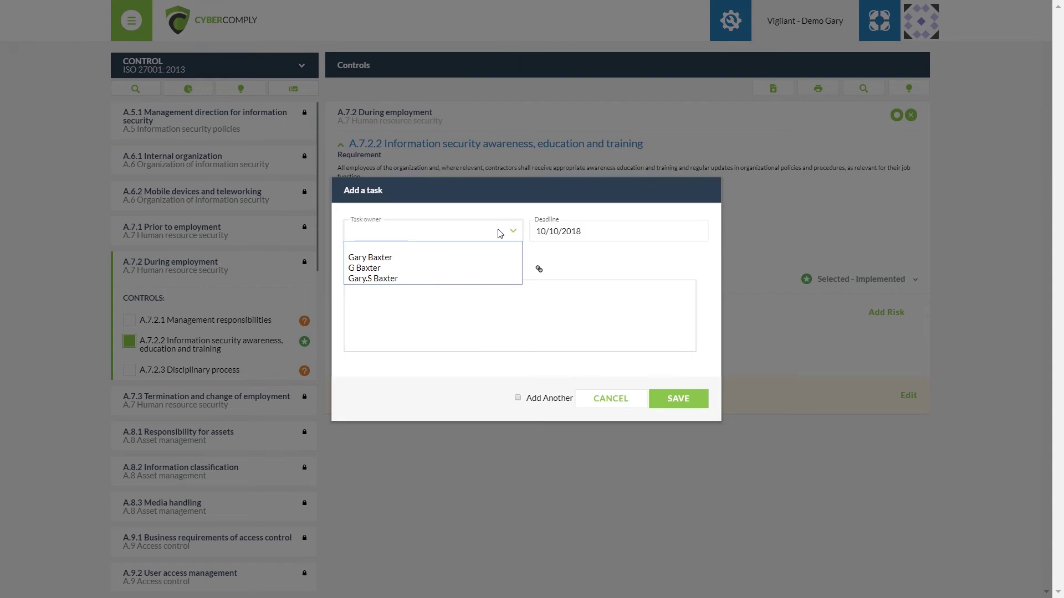
click(472, 258)
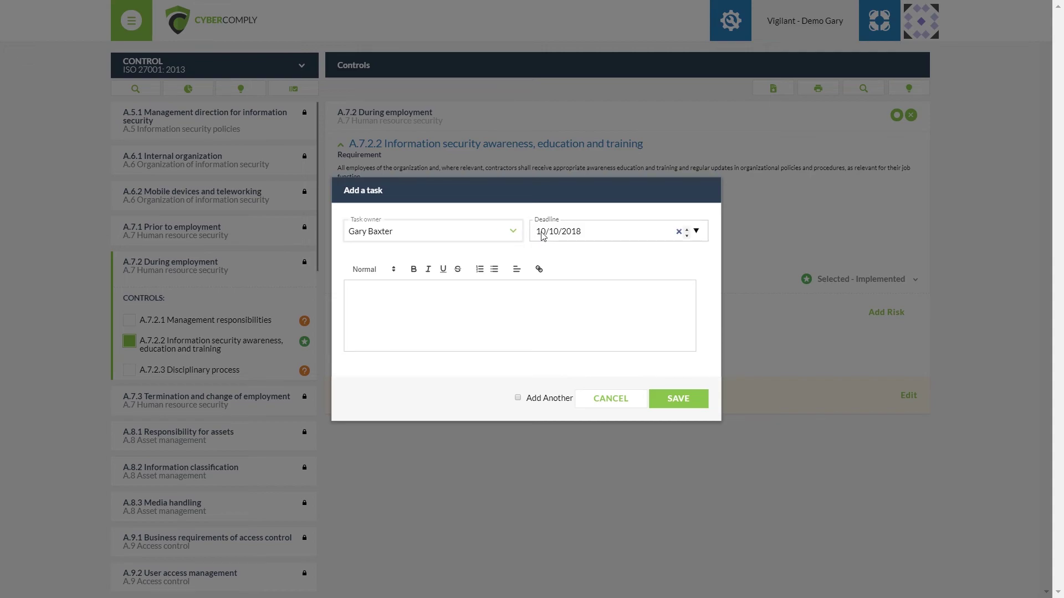
click(533, 290)
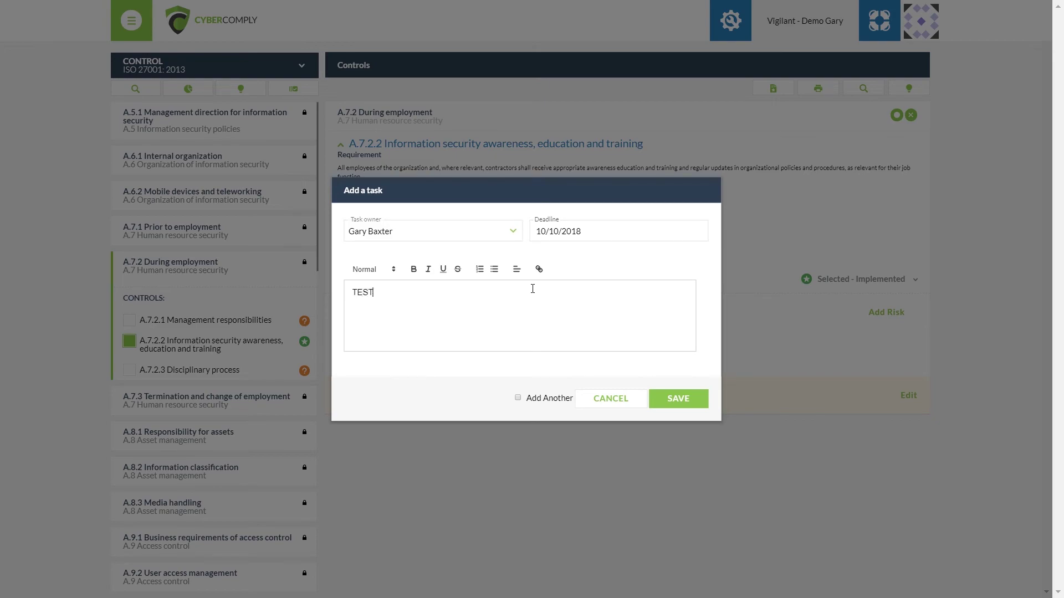
click(669, 400)
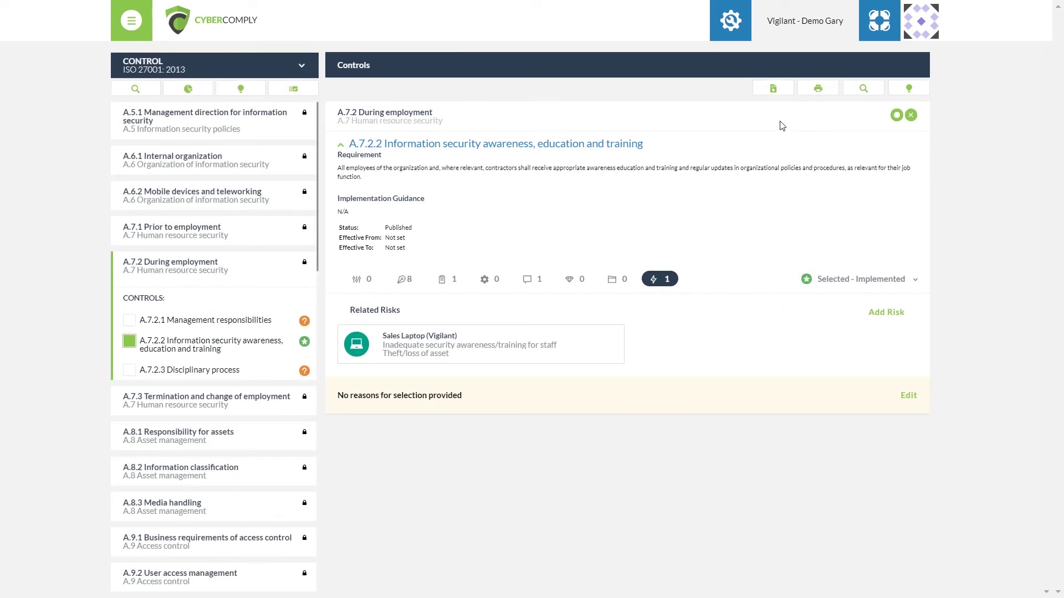
- Preview the Statement of Applicability, check the entry for control A.7.2.2, return to the start and close the preview
click(772, 90)
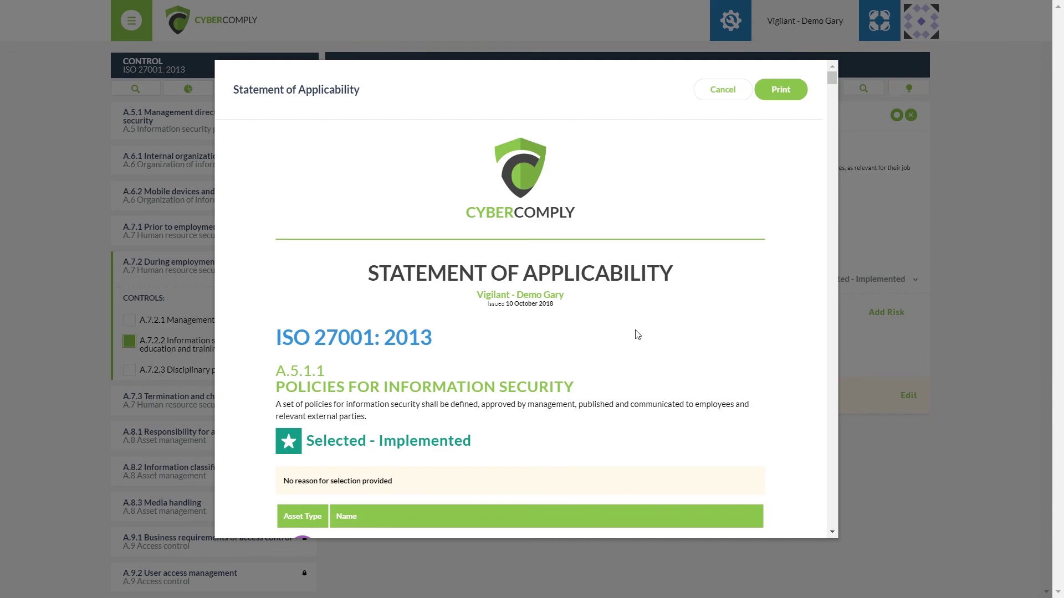
scroll(632, 337, down, 15)
scroll(636, 334, down, 15)
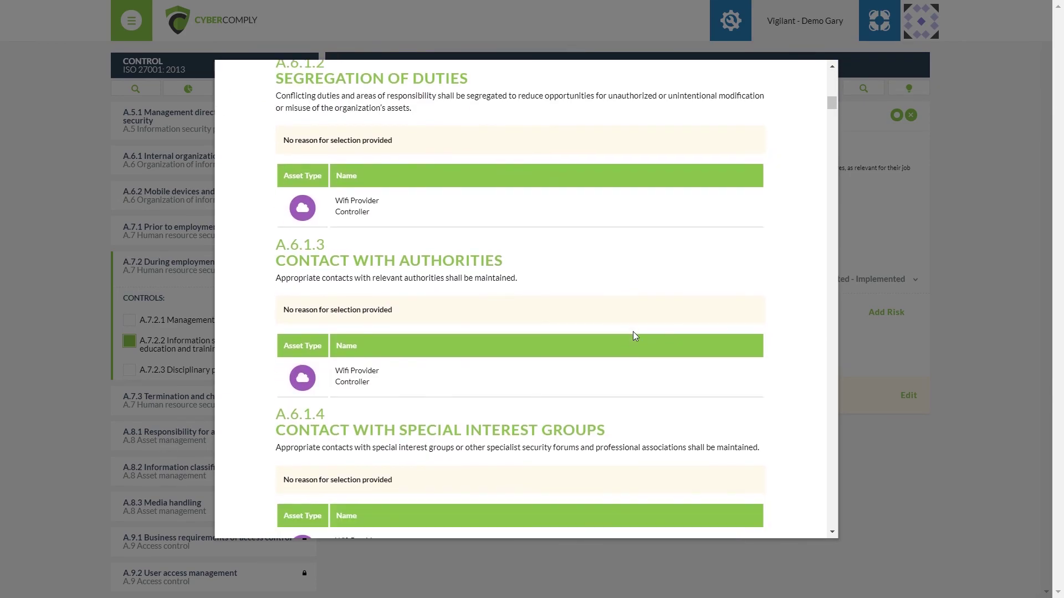
scroll(632, 332, down, 5)
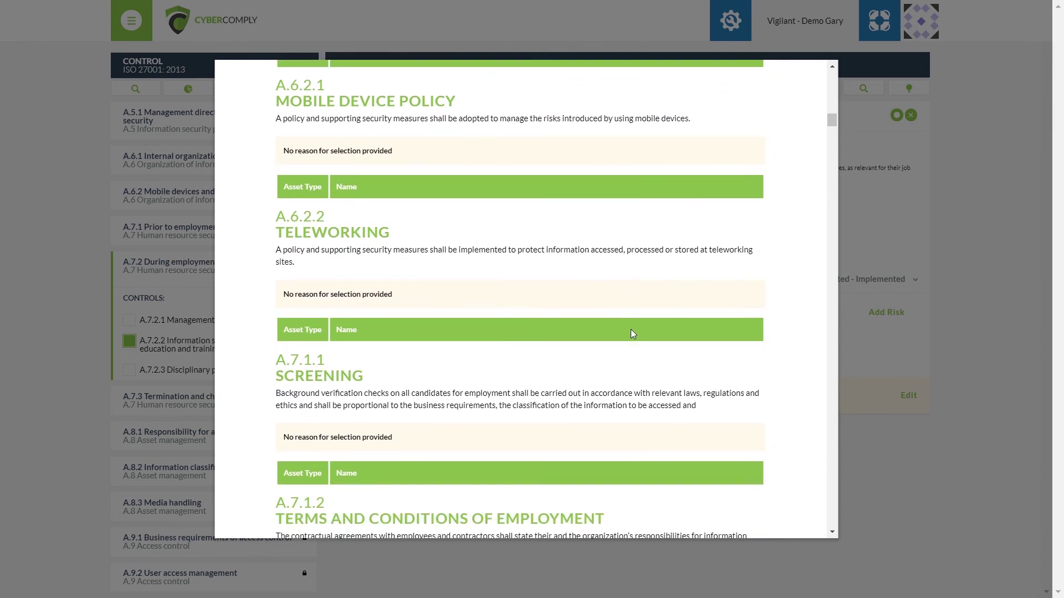
scroll(632, 330, down, 5)
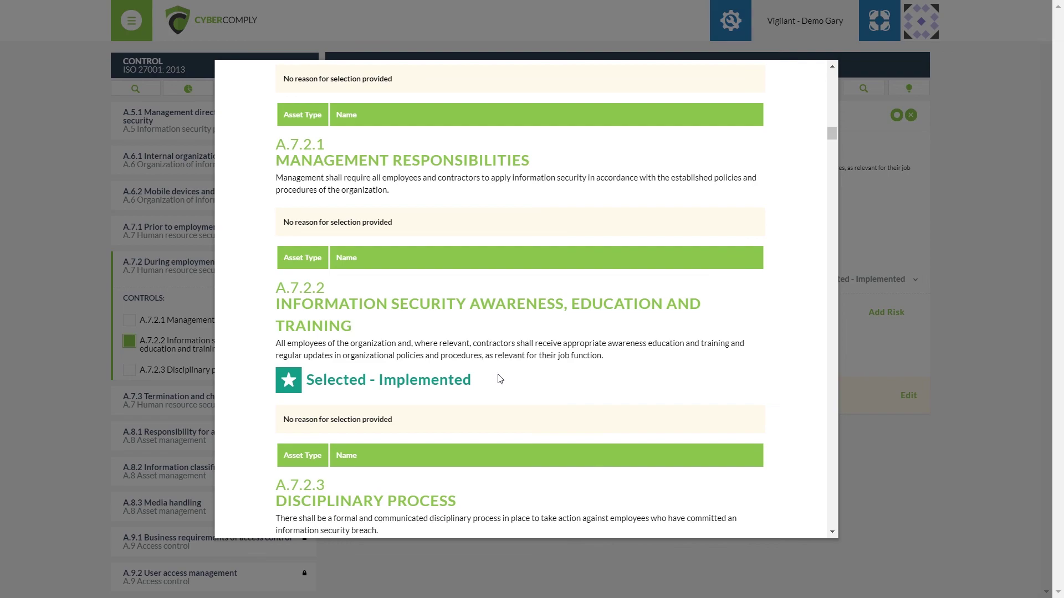
scroll(537, 374, up, 8)
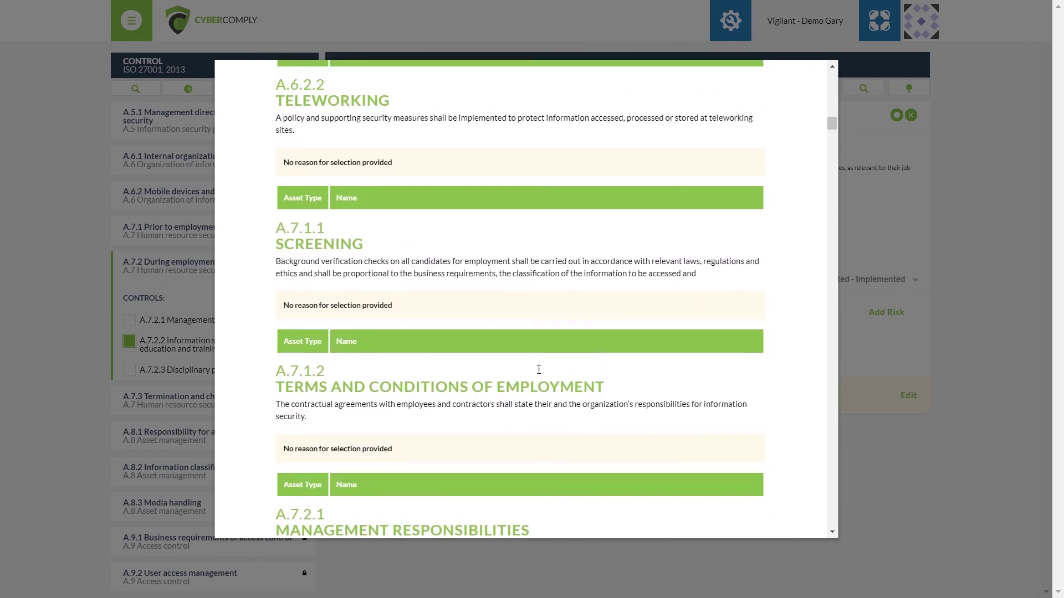
scroll(625, 351, up, 10)
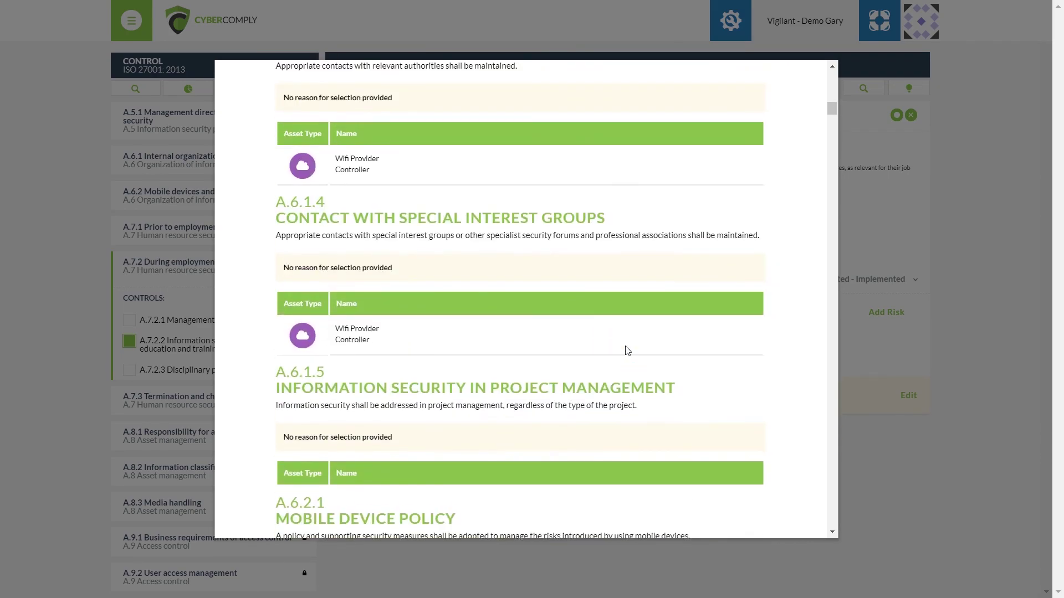
scroll(626, 350, up, 8)
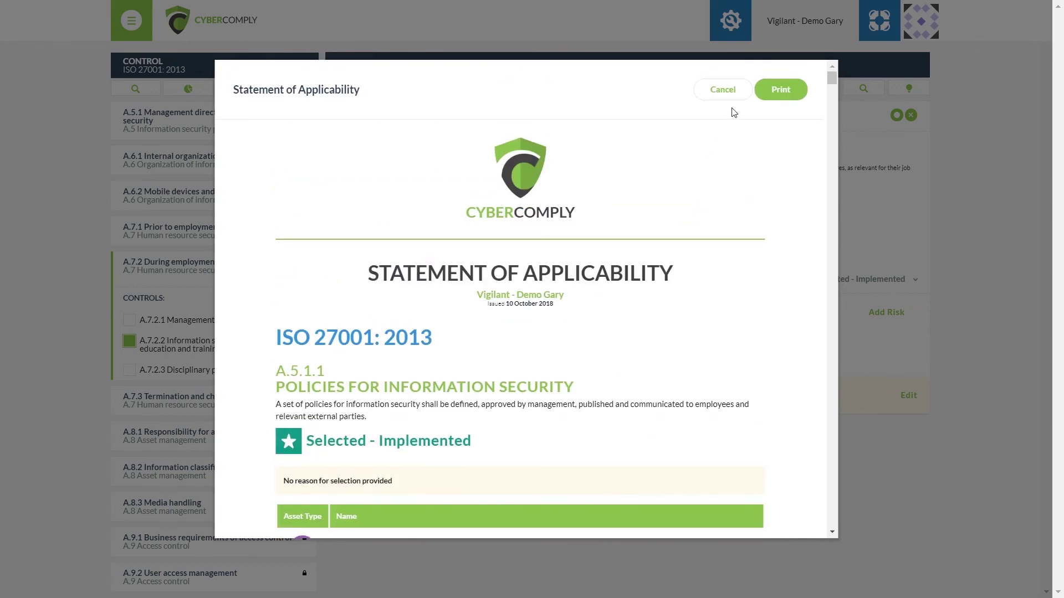
click(723, 90)
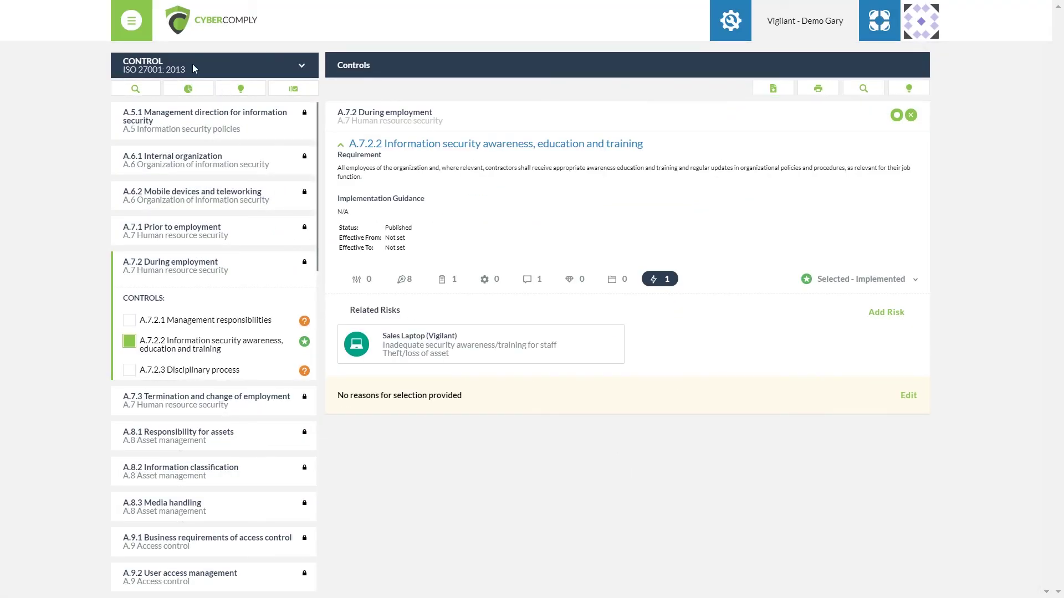
- Leave the controls and go to the Dashboard
click(139, 27)
click(153, 50)
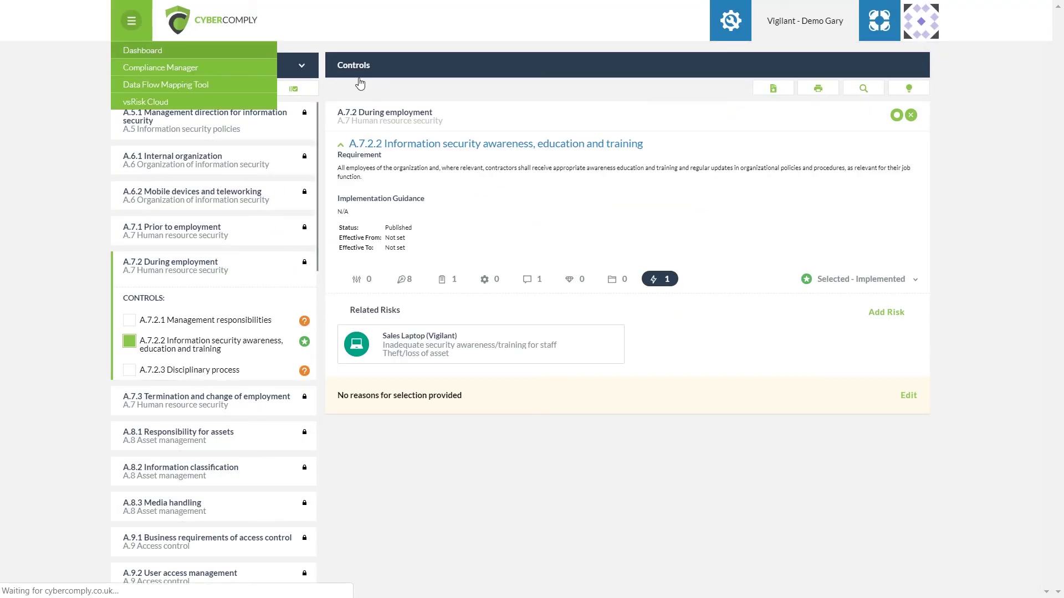